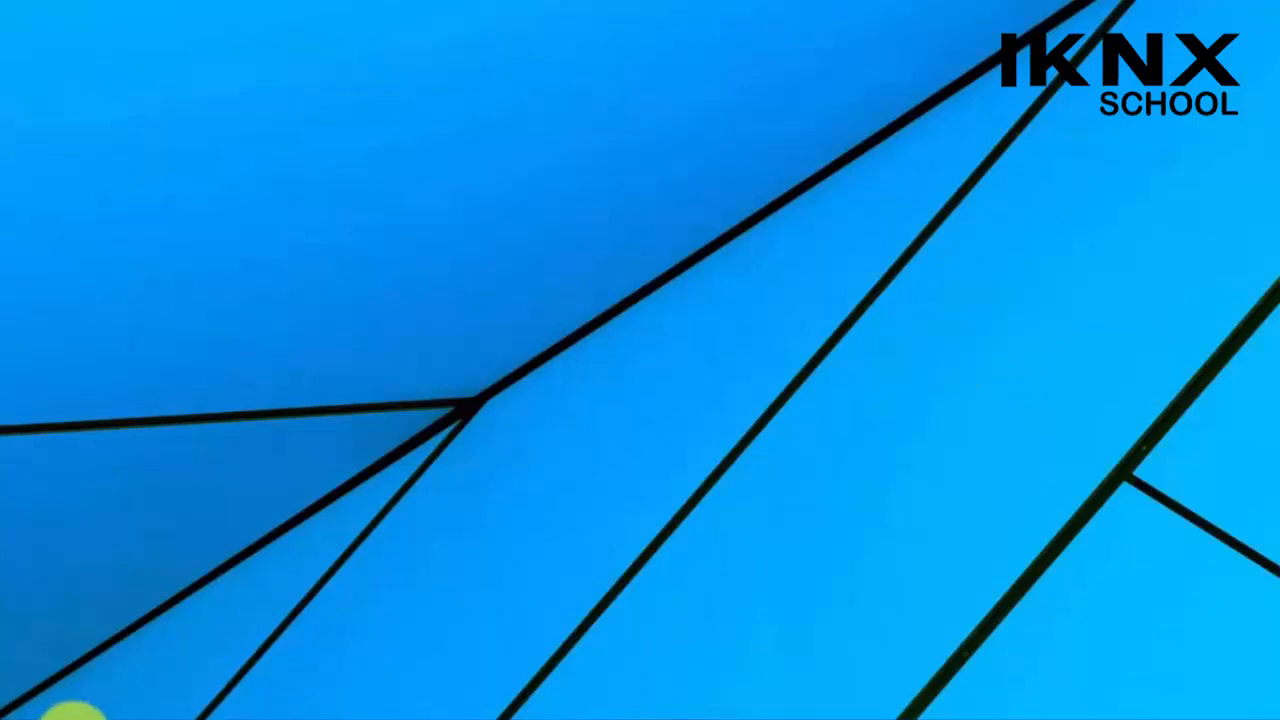
- Open the KNX virtual folder and launch the switch application
{"action": "left_click", "coordinate": [73, 719]}
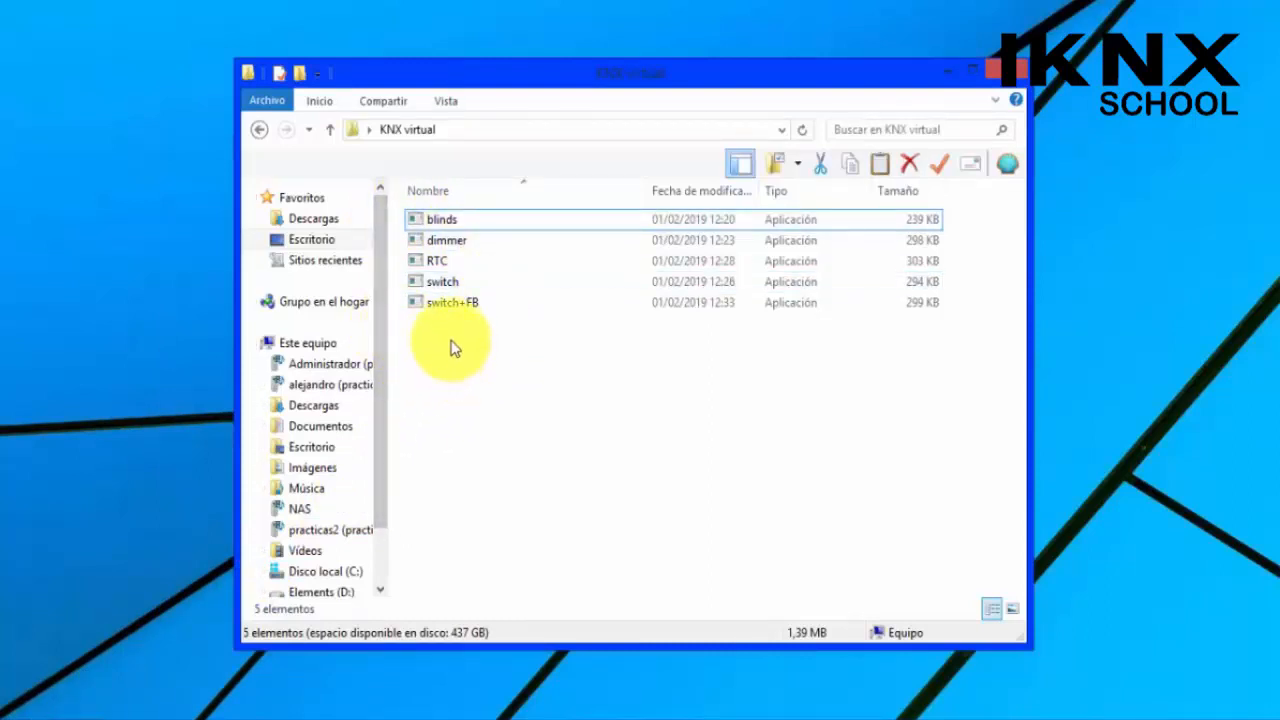
{"action": "left_click", "coordinate": [442, 219]}
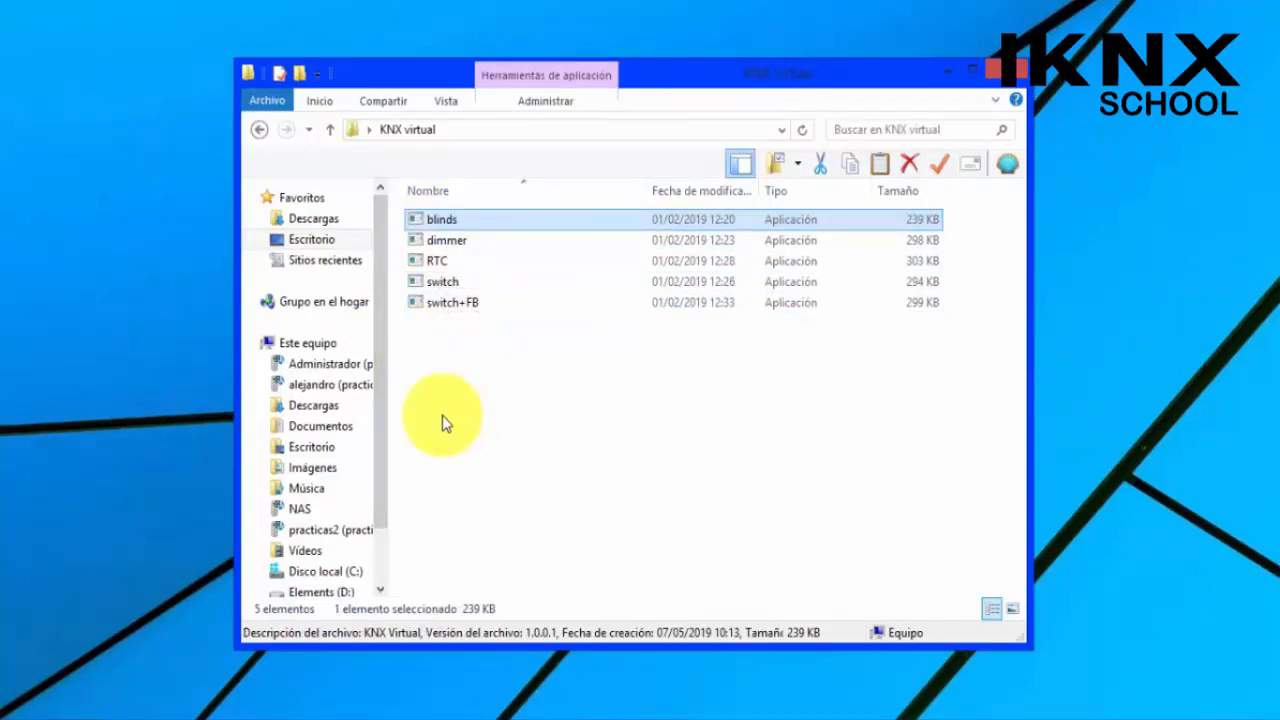
{"action": "left_click", "coordinate": [438, 281]}
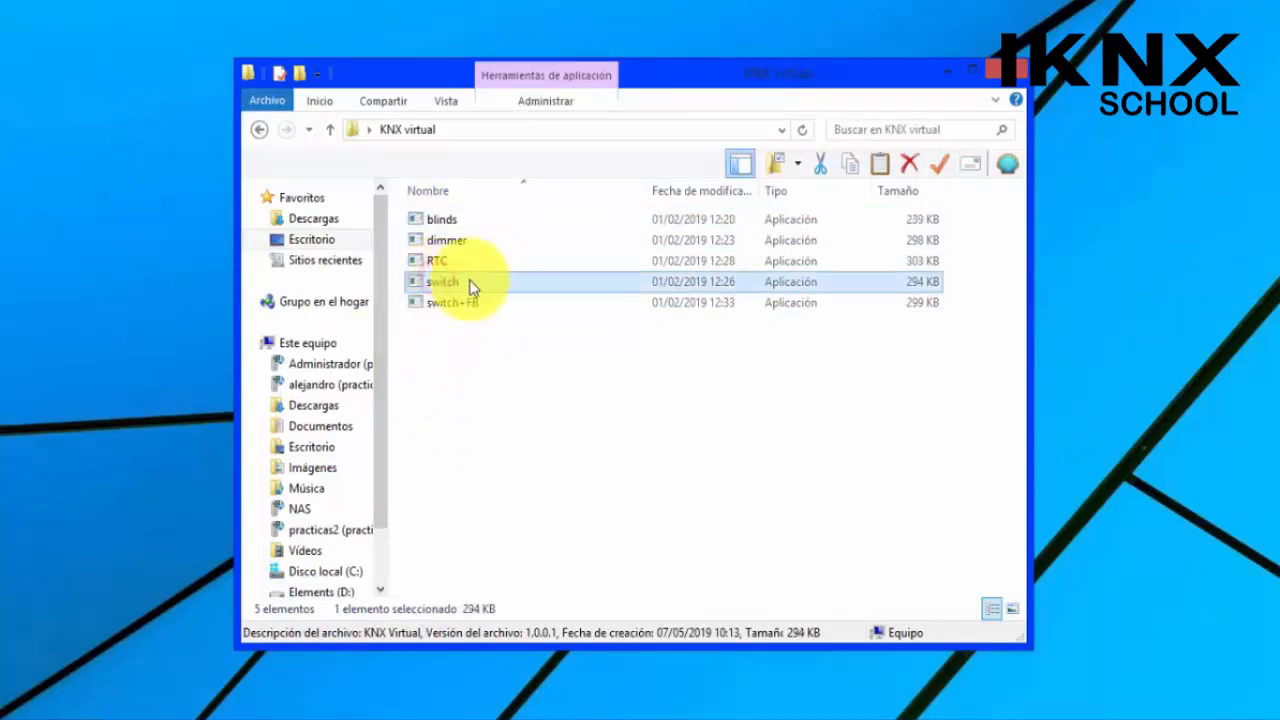
{"action": "left_click", "coordinate": [457, 286]}
{"action": "double_click", "coordinate": [457, 286]}
{"action": "left_click_drag", "start_coordinate": [597, 95], "coordinate": [763, 28]}
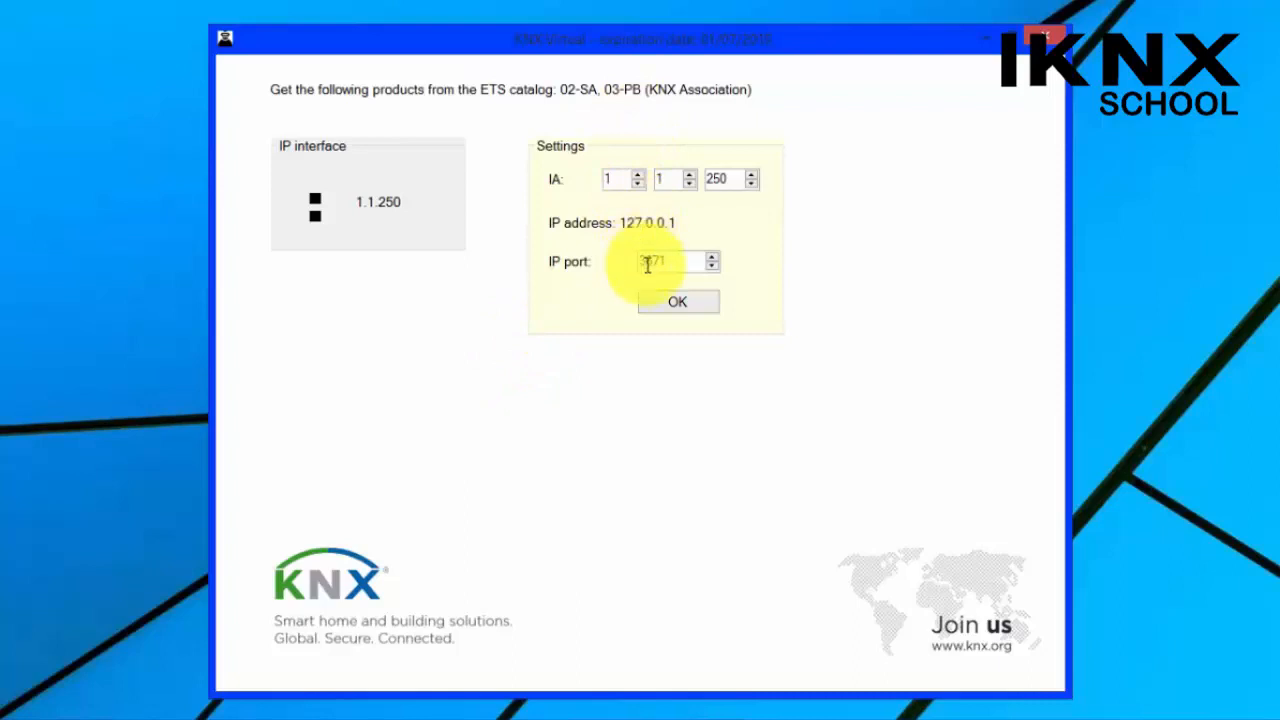
- Set the KNX Virtual IP port to 8081
{"action": "left_click_drag", "start_coordinate": [676, 261], "coordinate": [636, 262]}
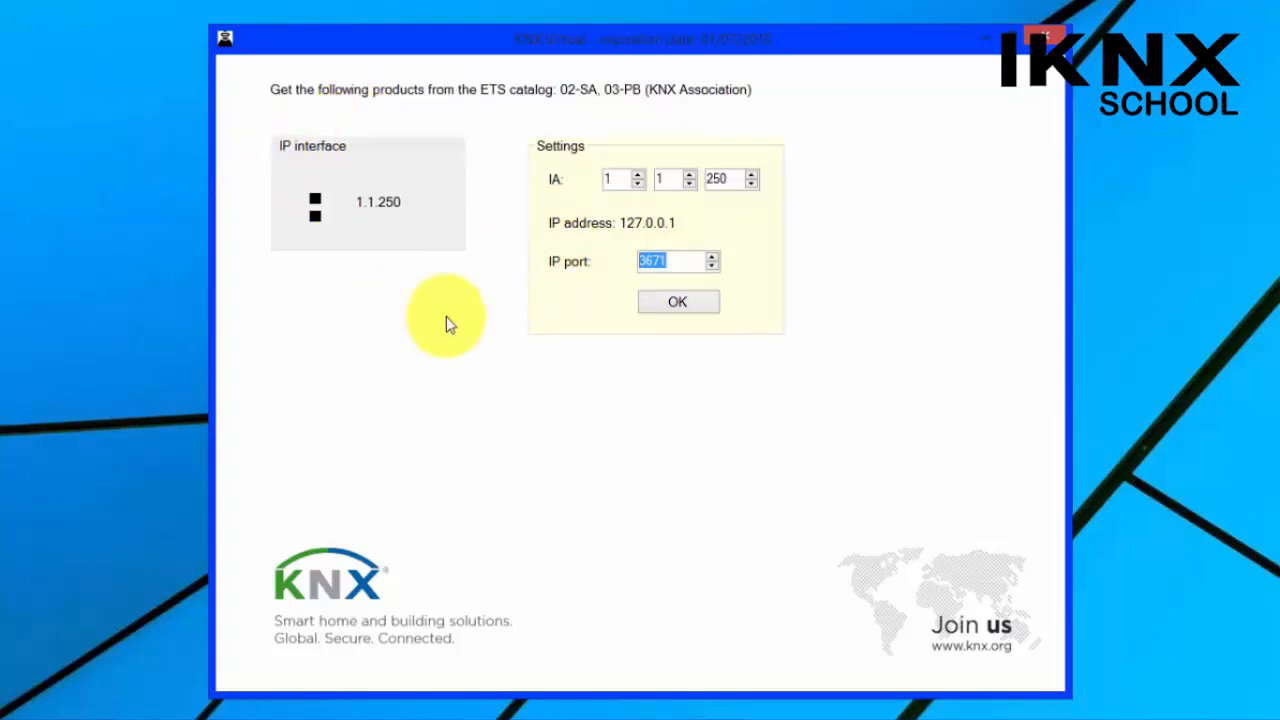
{"action": "type", "text": "6061"}
{"action": "key", "text": "BackSpace"}
{"action": "key", "text": "BackSpace"}
{"action": "key", "text": "BackSpace"}
{"action": "key", "text": "BackSpace"}
{"action": "type", "text": "8081"}
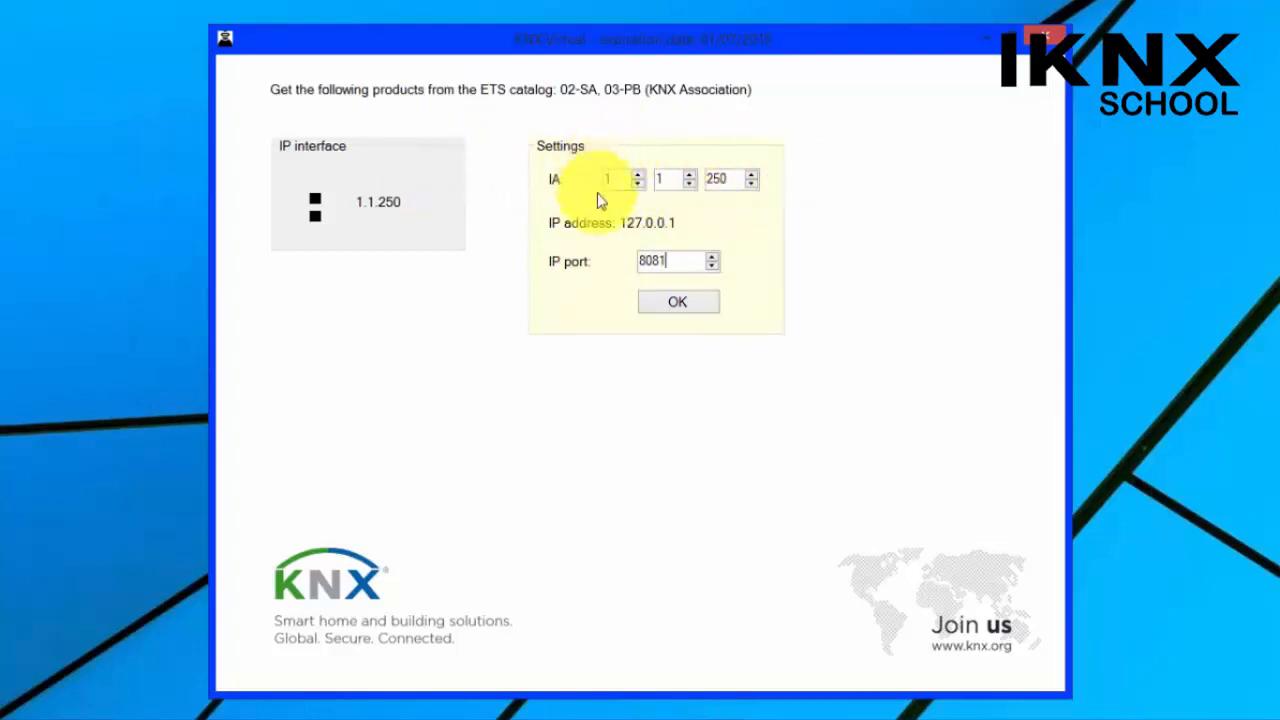
{"action": "left_click", "coordinate": [637, 182]}
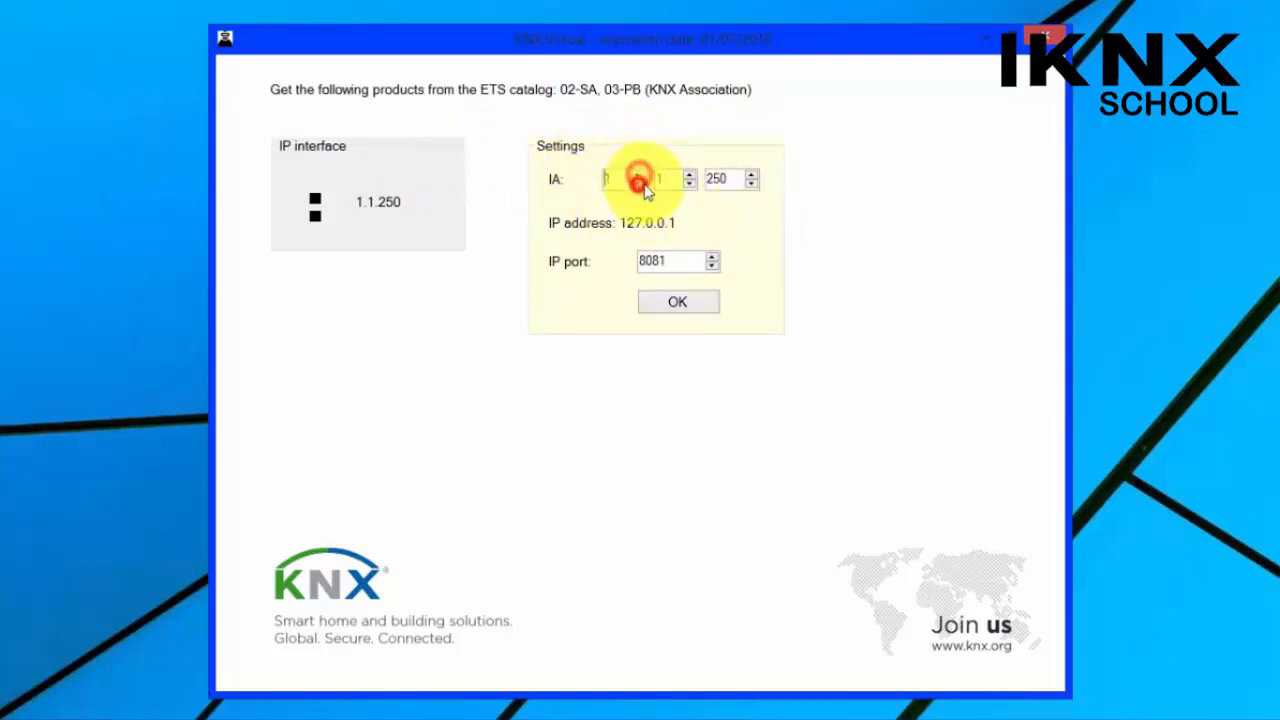
{"action": "left_click", "coordinate": [689, 175]}
{"action": "left_click", "coordinate": [689, 184]}
{"action": "left_click", "coordinate": [751, 175]}
{"action": "left_click", "coordinate": [751, 183]}
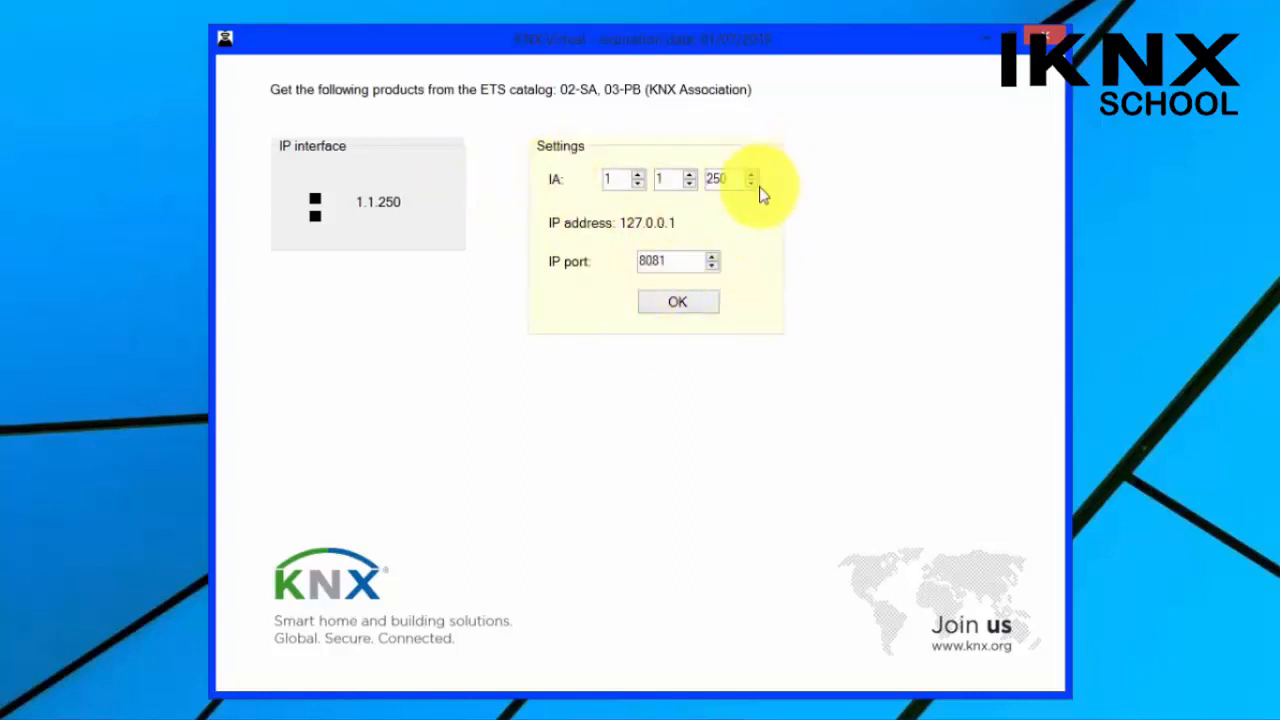
- Confirm the IP interface settings and allow KNX Virtual through the Windows firewall on private networks
{"action": "left_click", "coordinate": [681, 302]}
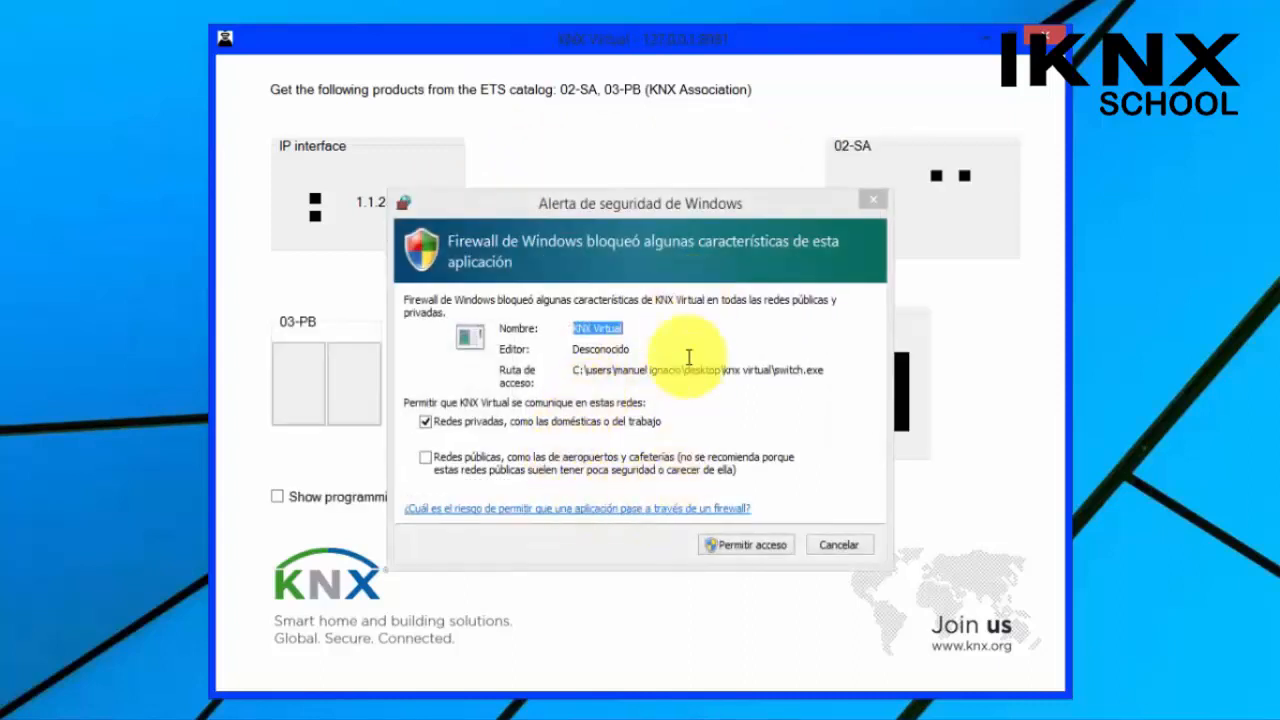
{"action": "left_click", "coordinate": [566, 200]}
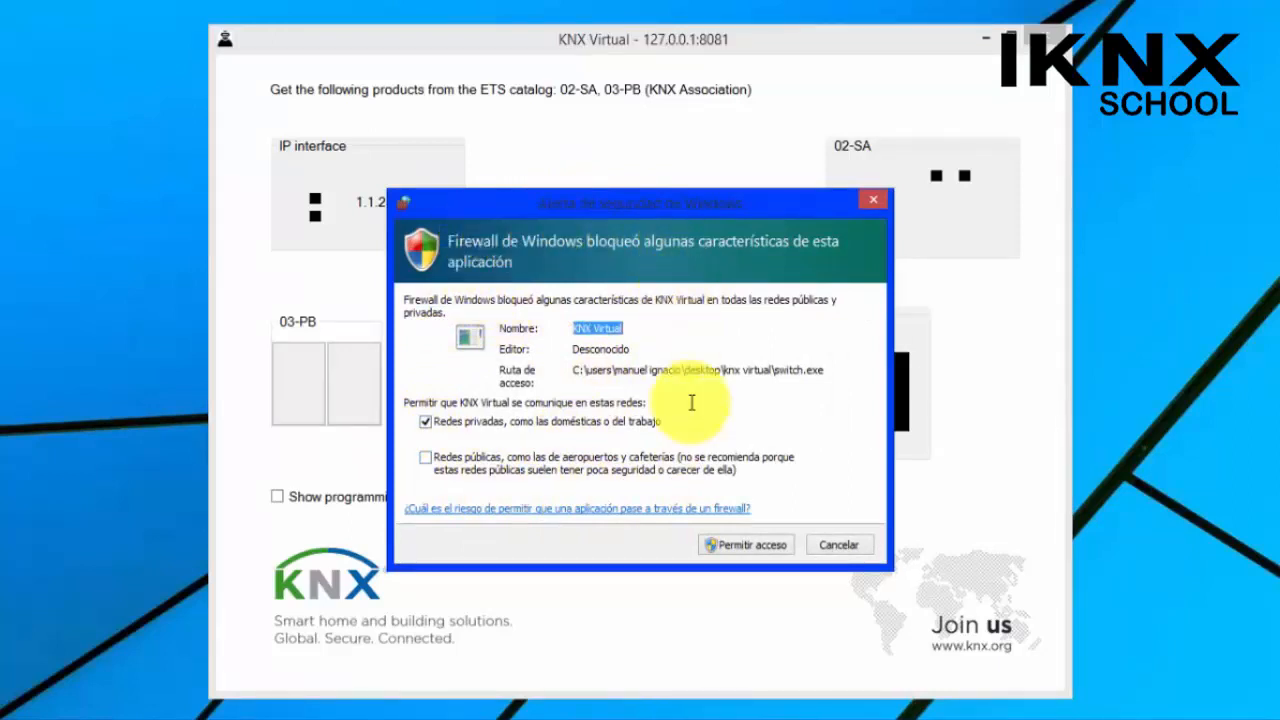
{"action": "left_click", "coordinate": [741, 546]}
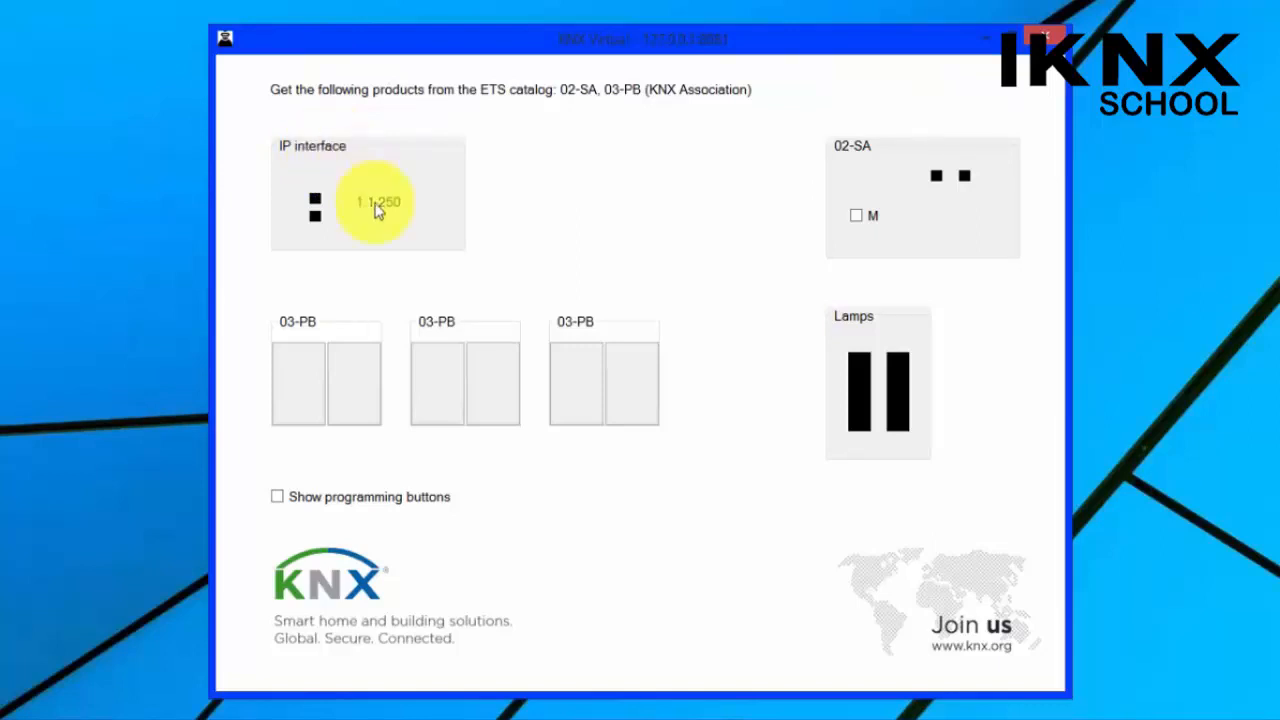
- Switch to ETS5 and open the project Prueba ETS Inside
{"action": "left_click", "coordinate": [594, 712]}
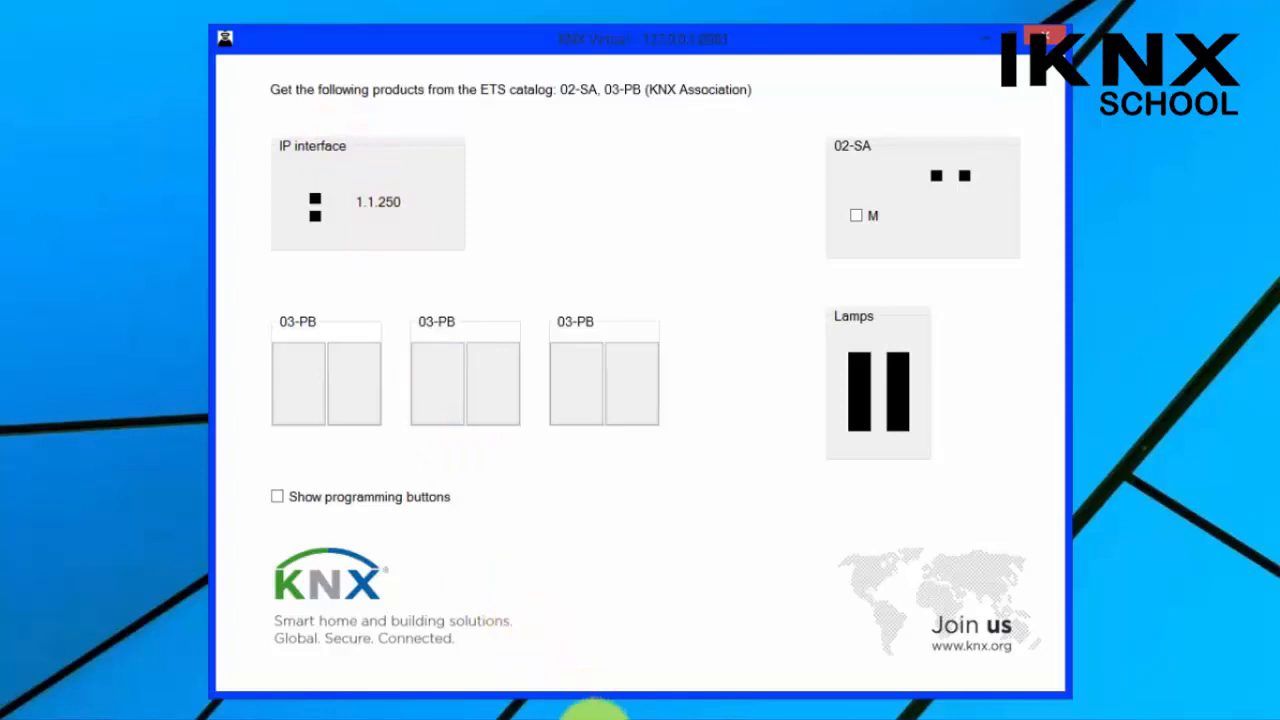
{"action": "left_click", "coordinate": [141, 238]}
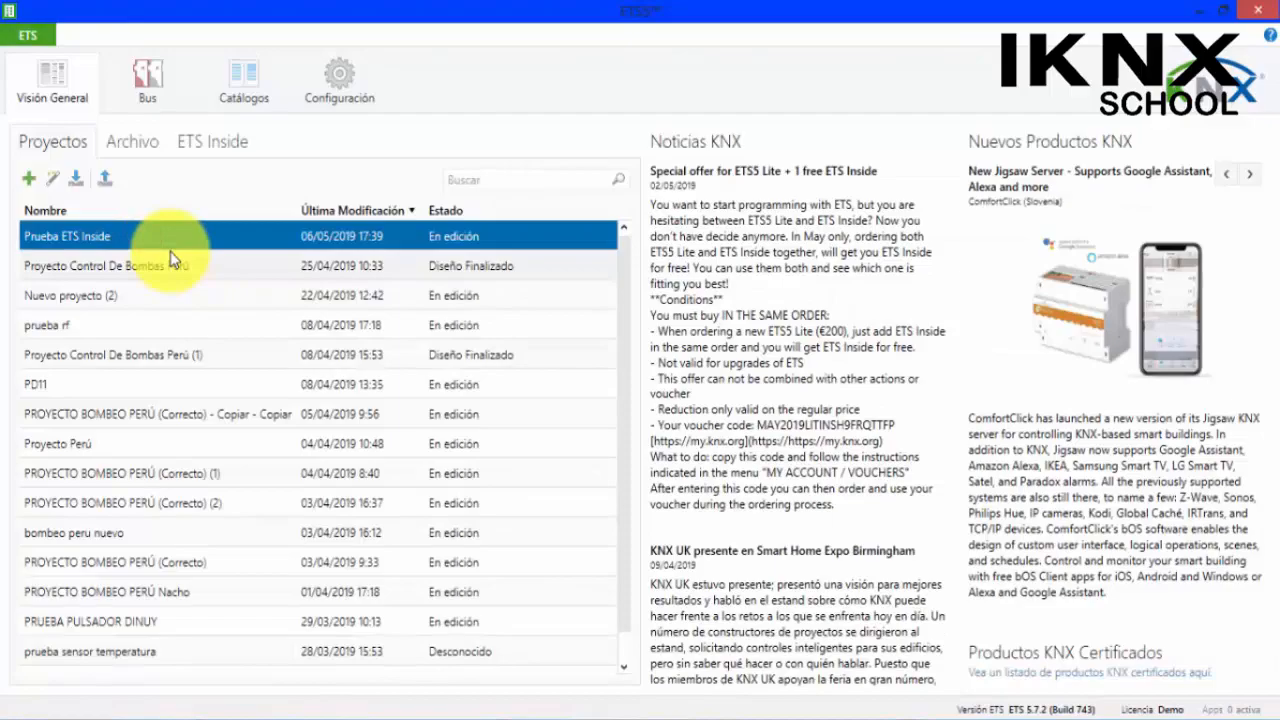
{"action": "double_click", "coordinate": [176, 248]}
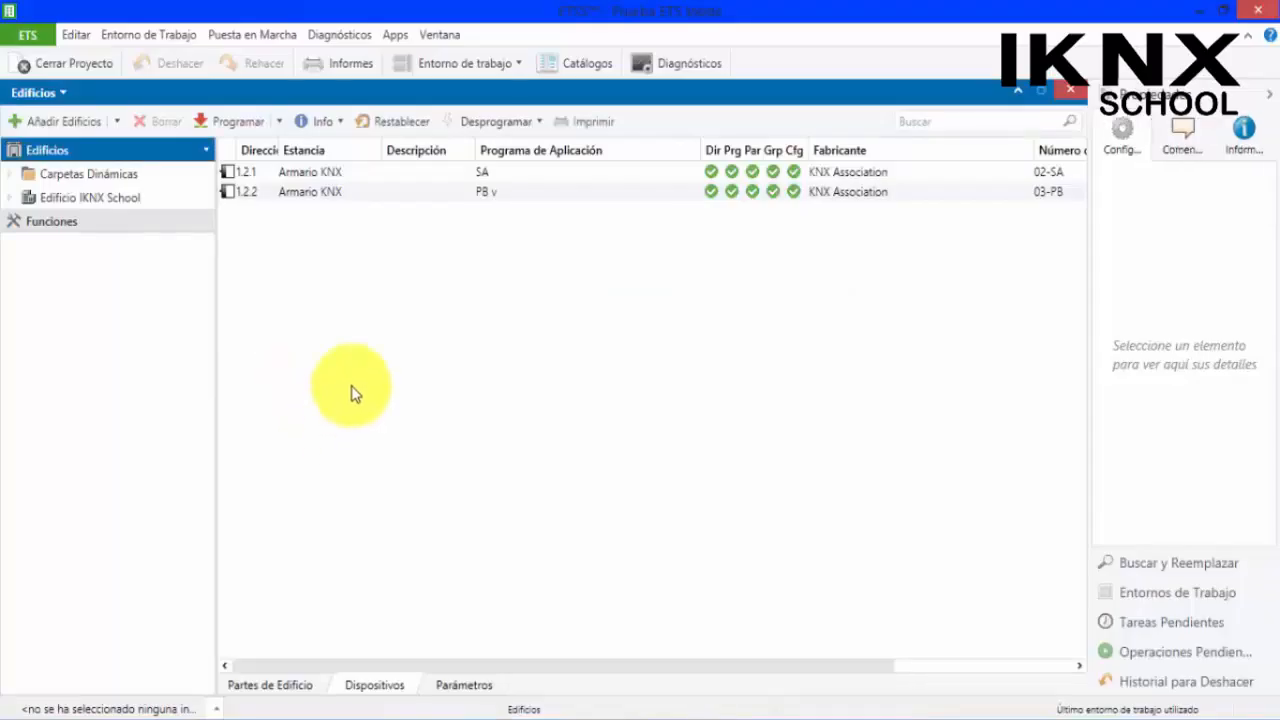
- Expand the Edificio IKNX School building structure through IKNX, Planta 1 and Aula IKNX down to the devices in Armario KNX
{"action": "left_click", "coordinate": [11, 197]}
{"action": "left_click", "coordinate": [16, 221]}
{"action": "left_click", "coordinate": [24, 245]}
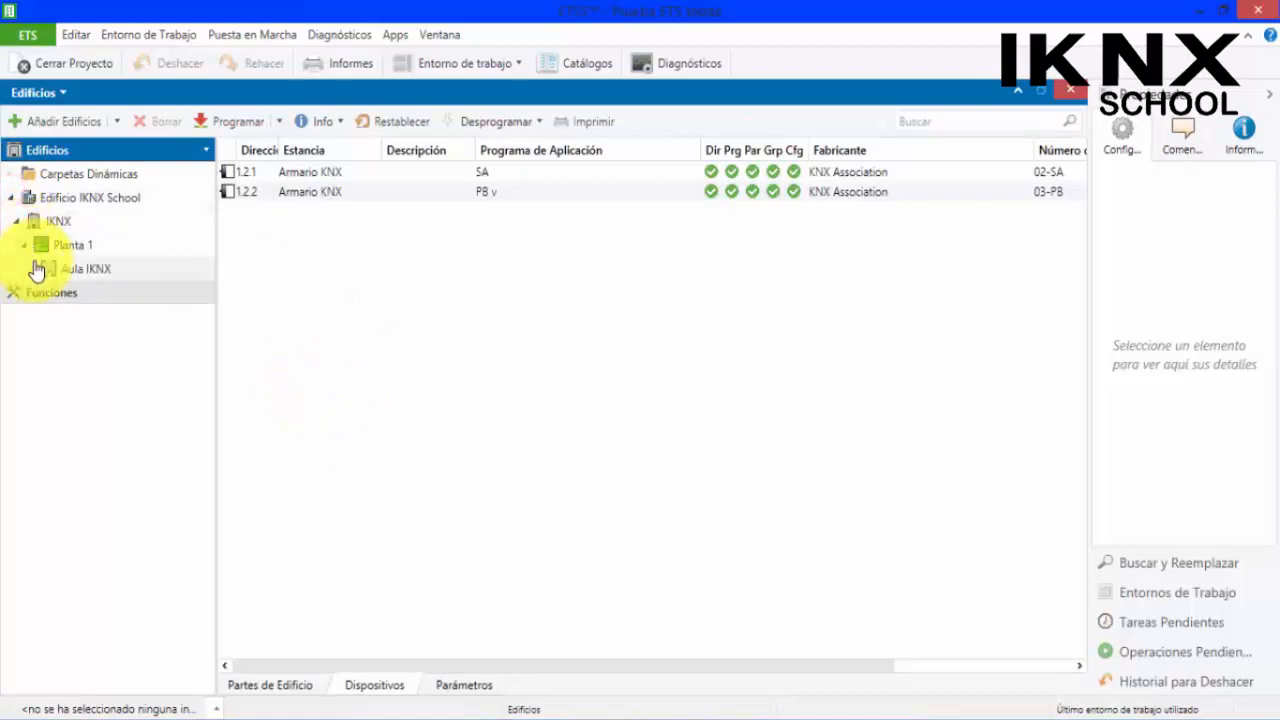
{"action": "left_click", "coordinate": [33, 269]}
{"action": "left_click", "coordinate": [39, 292]}
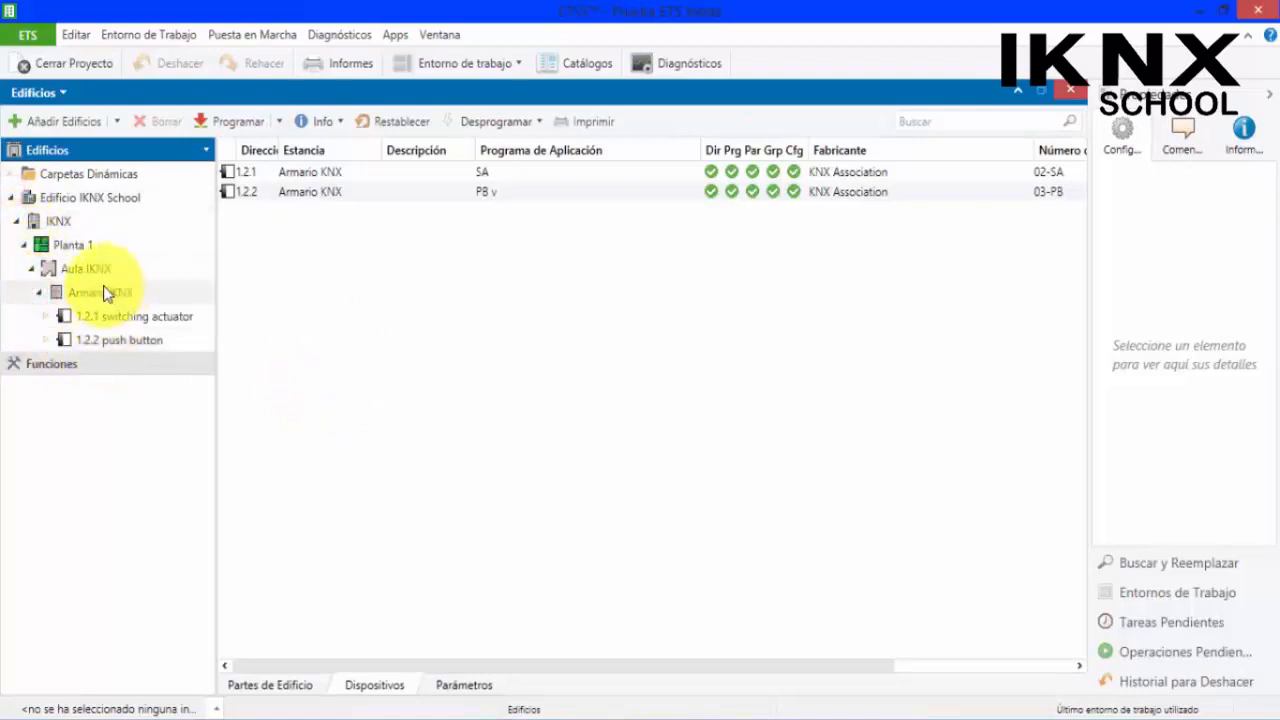
- Examine the communication objects of the switching actuator and the push button, and compare these devices with those in KNX Virtual
{"action": "left_click", "coordinate": [122, 315]}
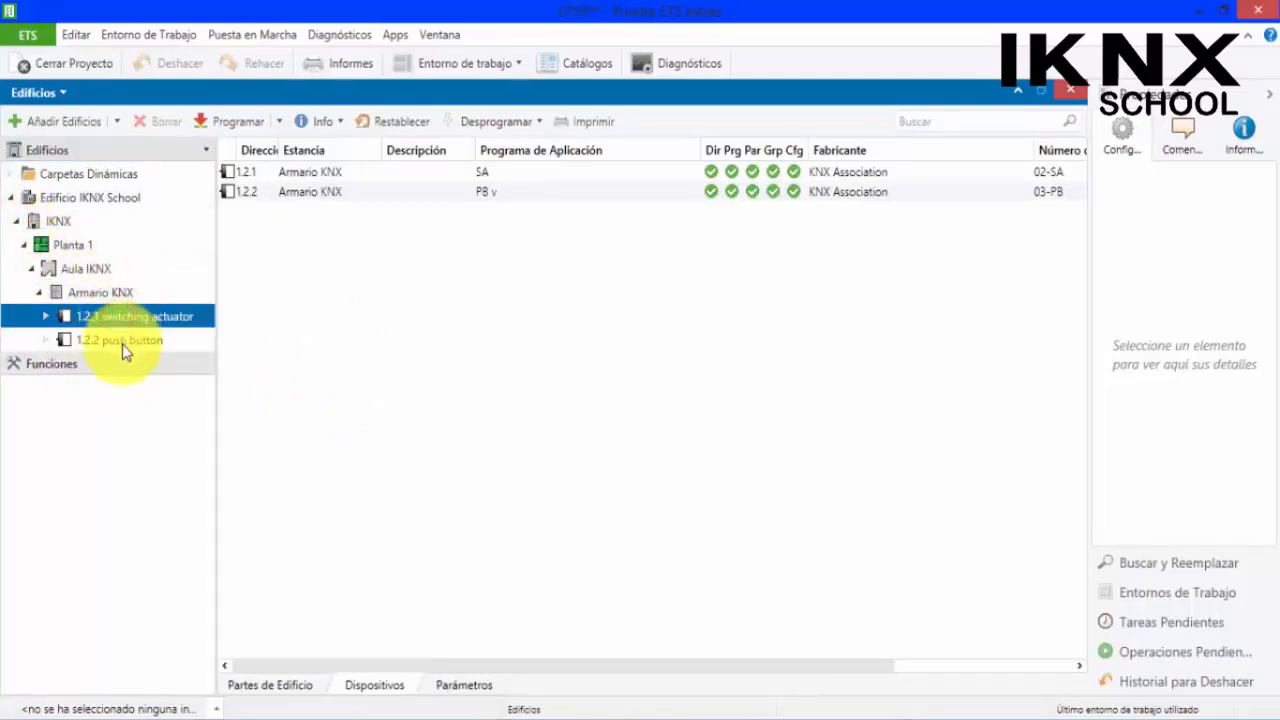
{"action": "left_click", "coordinate": [121, 341]}
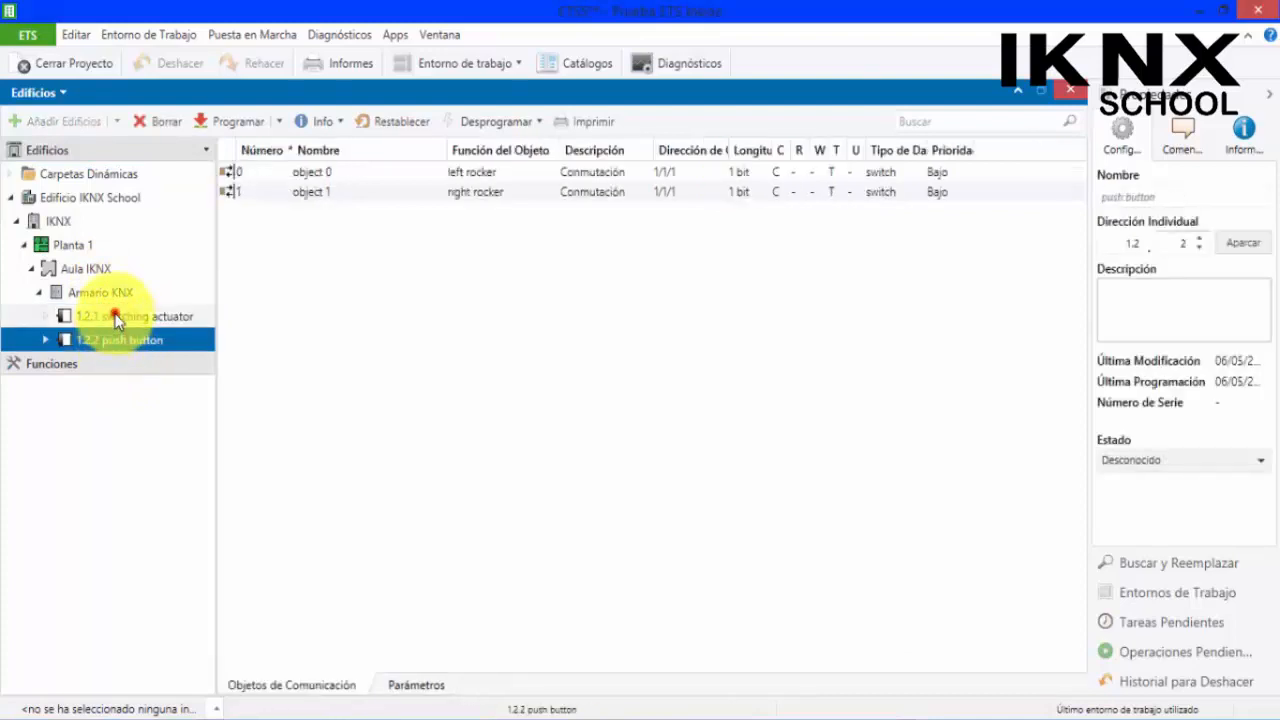
{"action": "left_click", "coordinate": [116, 317]}
{"action": "left_click", "coordinate": [120, 340]}
{"action": "left_click", "coordinate": [119, 320]}
{"action": "left_click", "coordinate": [119, 340]}
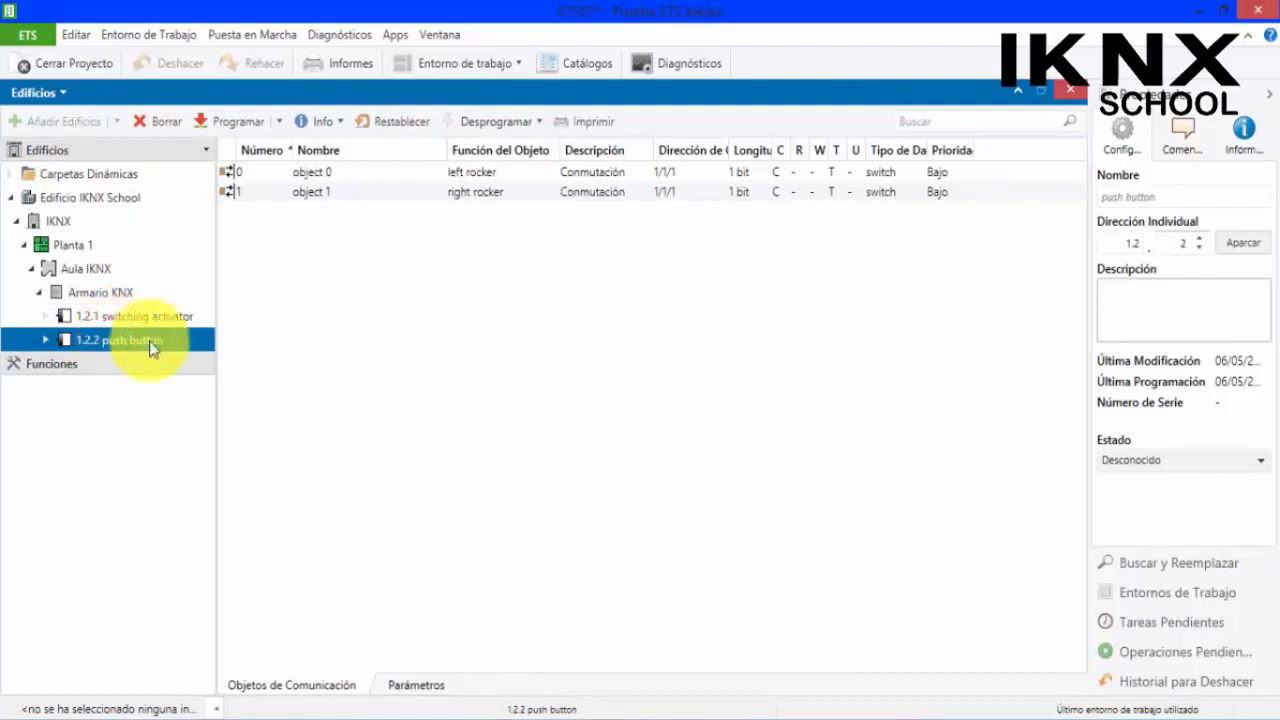
{"action": "left_click", "coordinate": [710, 719]}
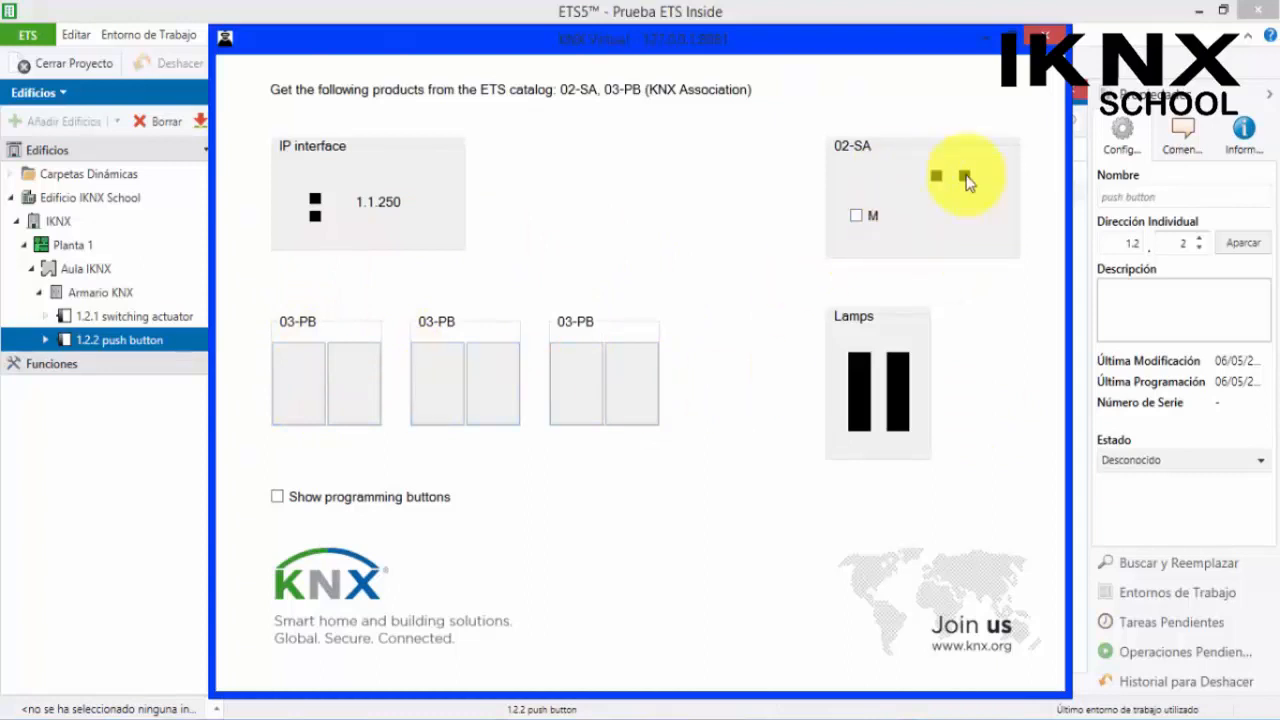
{"action": "left_click", "coordinate": [986, 39]}
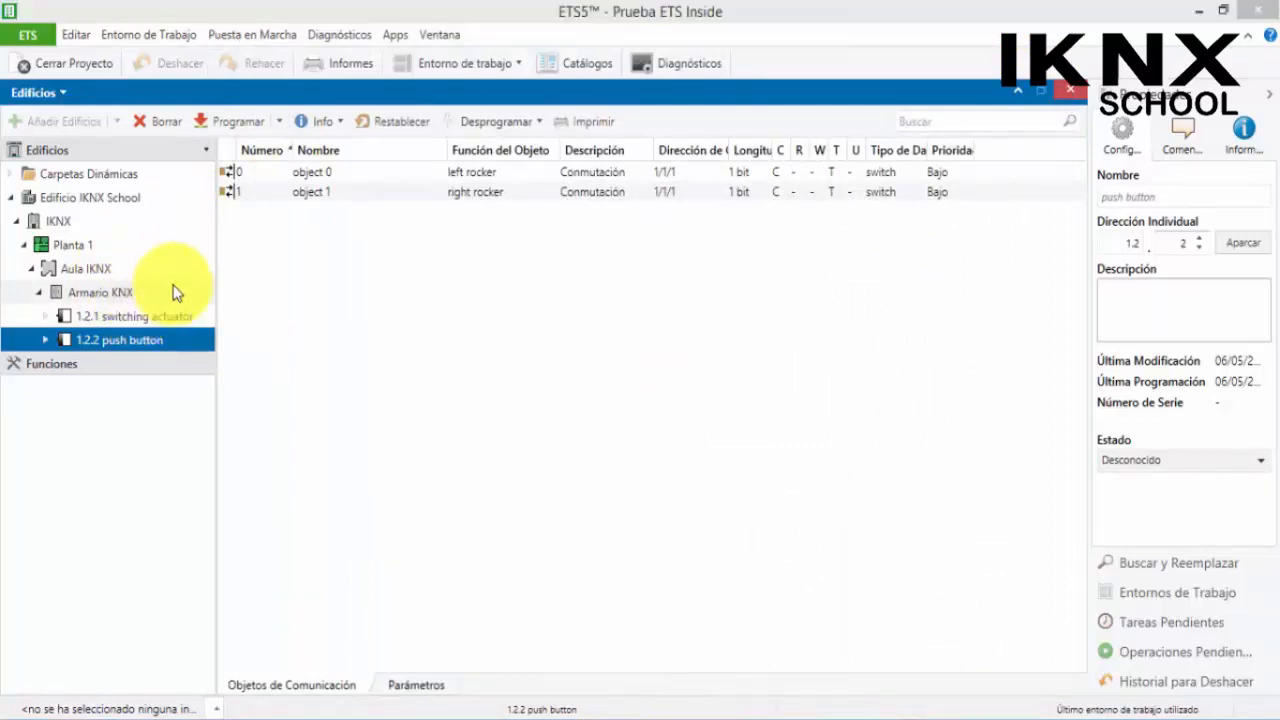
- List the KNX Association products in the maximised ETS product catalogue and widen the name column
{"action": "left_click", "coordinate": [578, 66]}
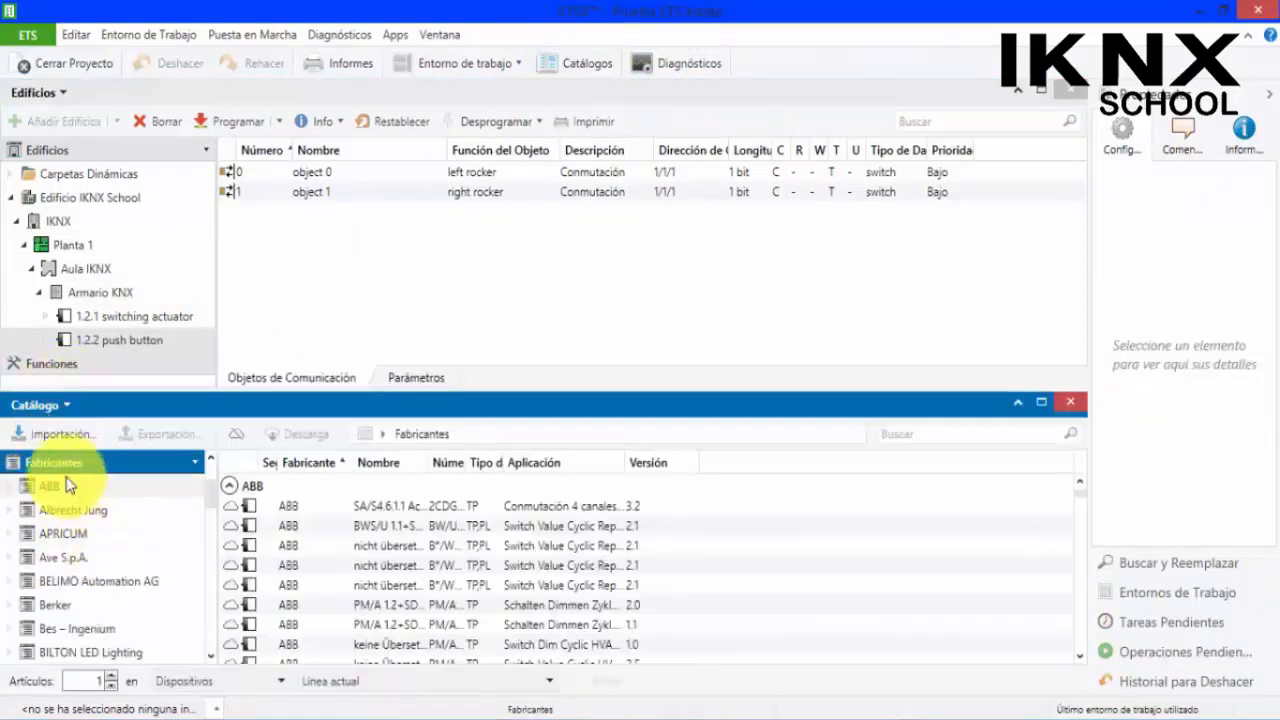
{"action": "left_click_drag", "start_coordinate": [212, 489], "coordinate": [214, 511]}
{"action": "scroll", "coordinate": [215, 525], "scroll_direction": "down", "scroll_amount": 5}
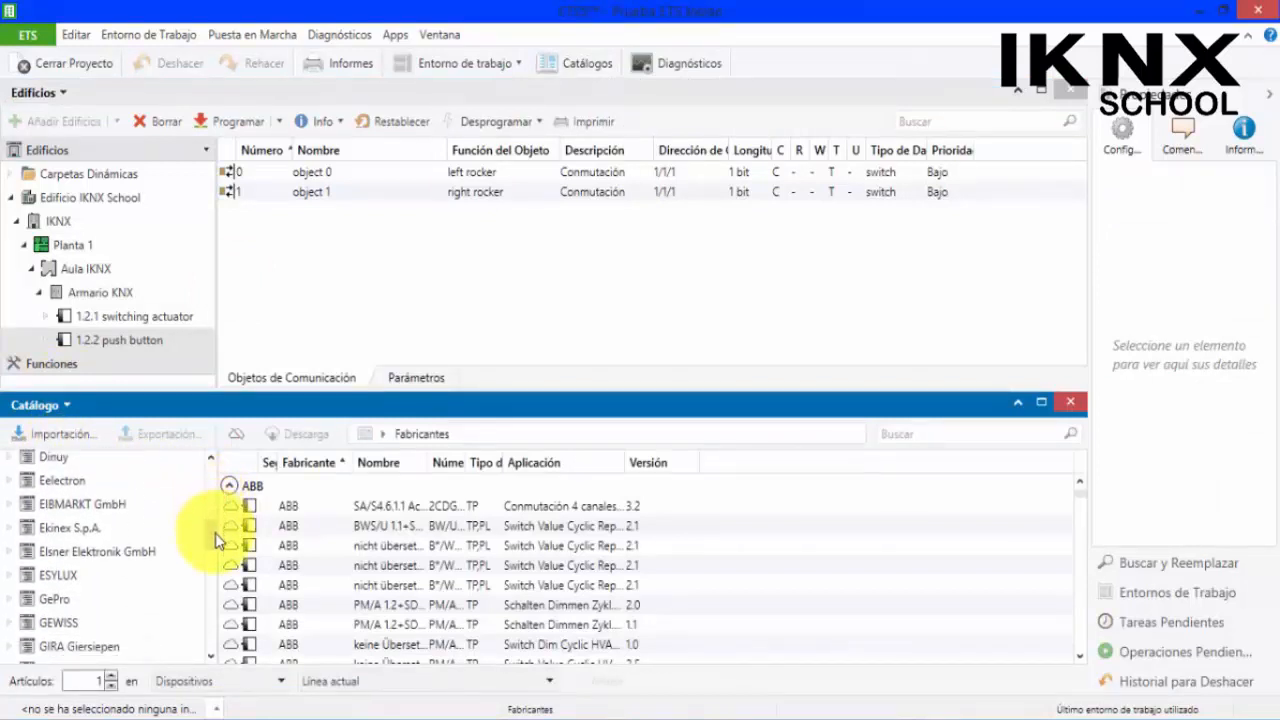
{"action": "scroll", "coordinate": [218, 570], "scroll_direction": "down", "scroll_amount": 1}
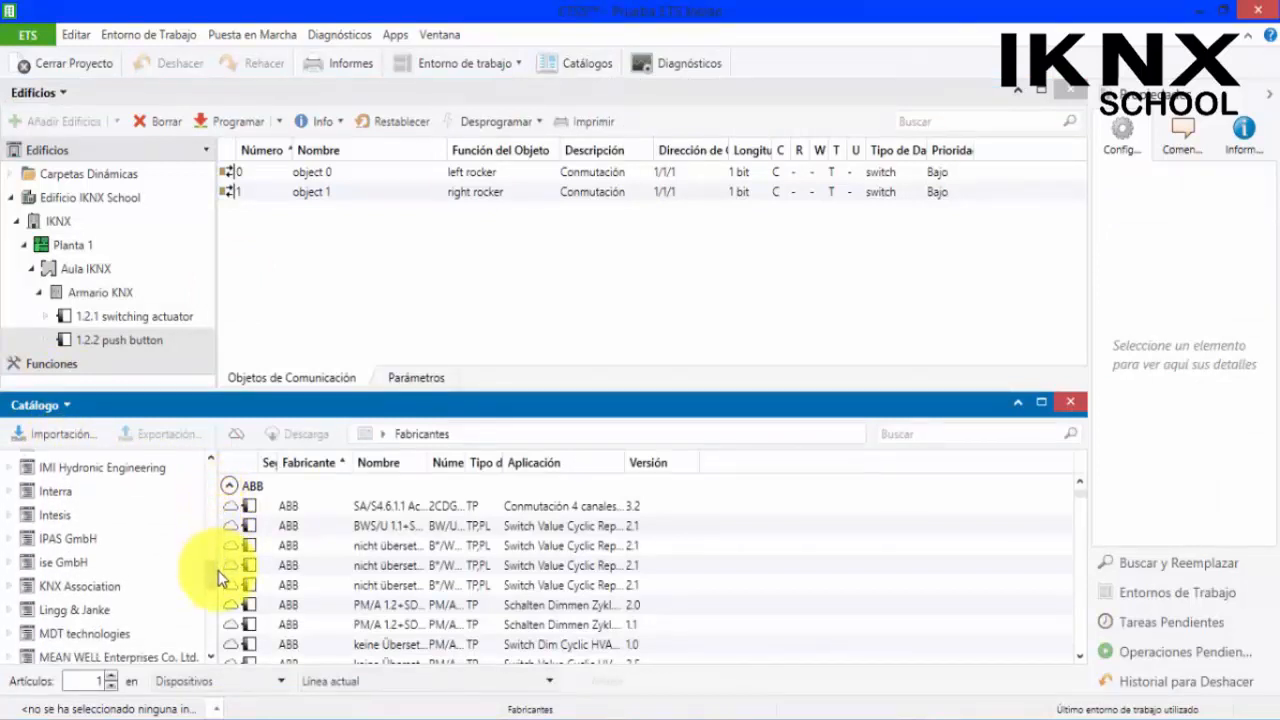
{"action": "left_click", "coordinate": [76, 586]}
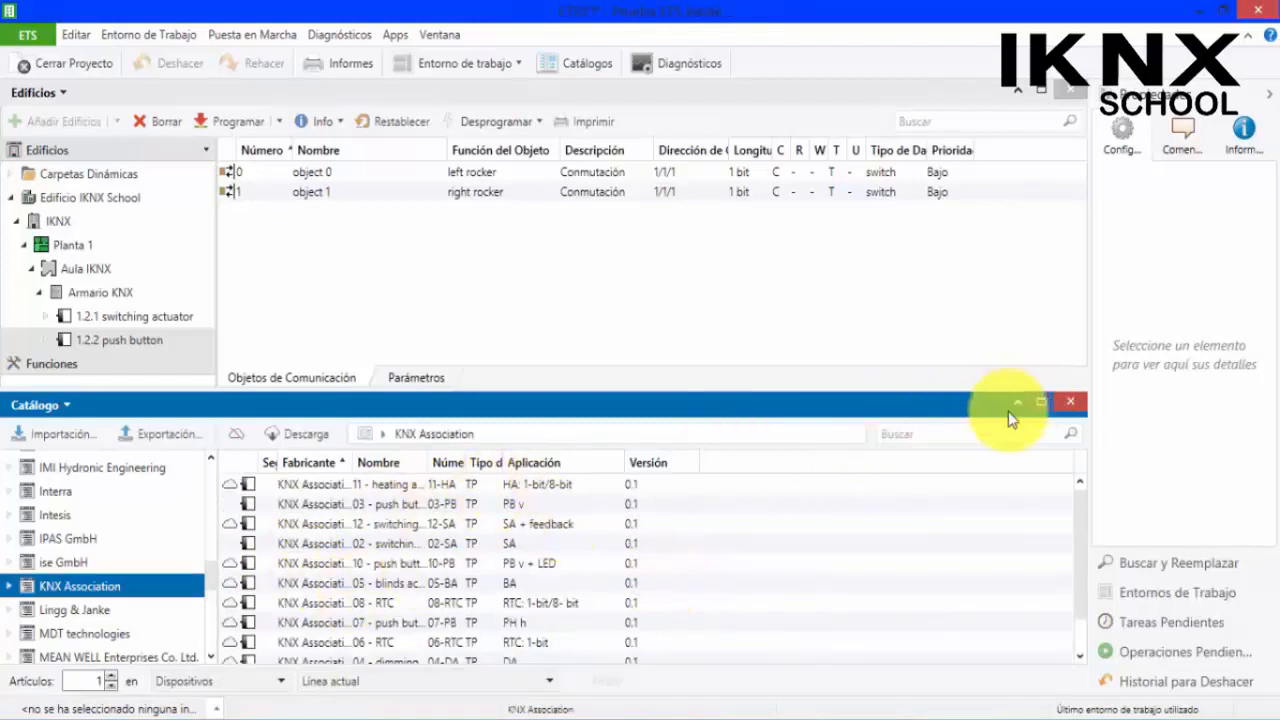
{"action": "double_click", "coordinate": [366, 397]}
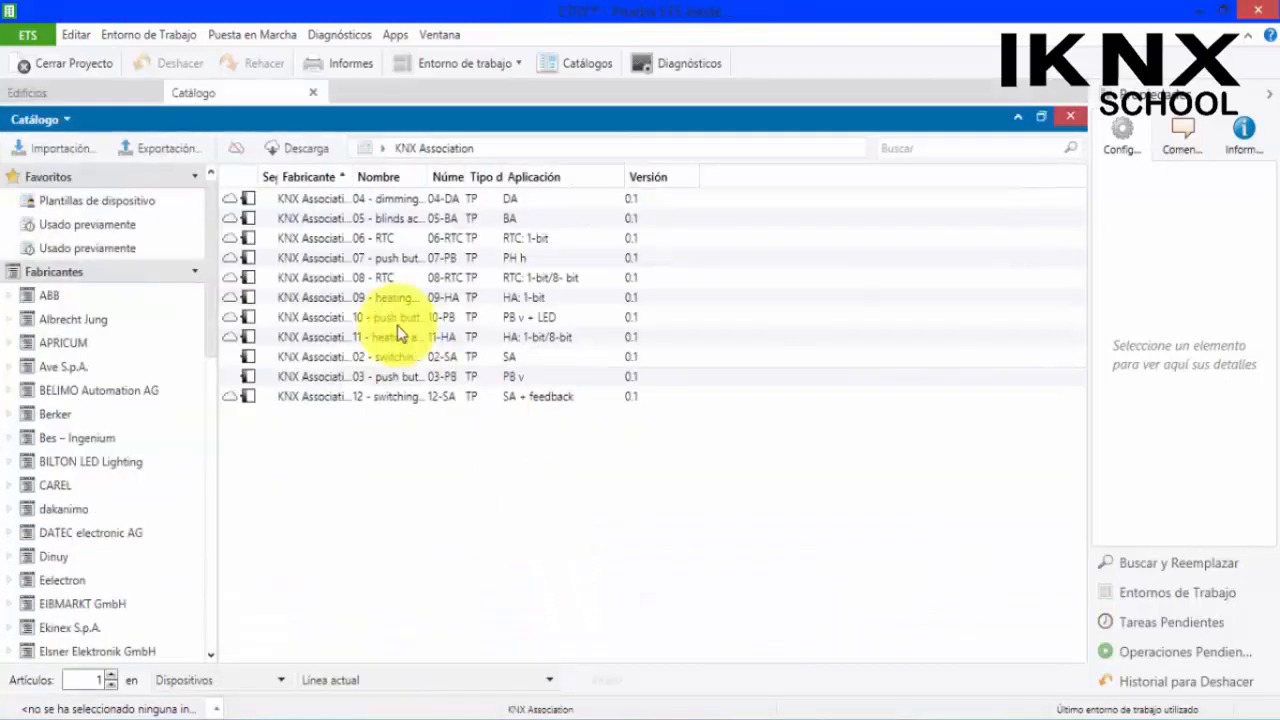
{"action": "left_click_drag", "start_coordinate": [430, 177], "coordinate": [548, 177]}
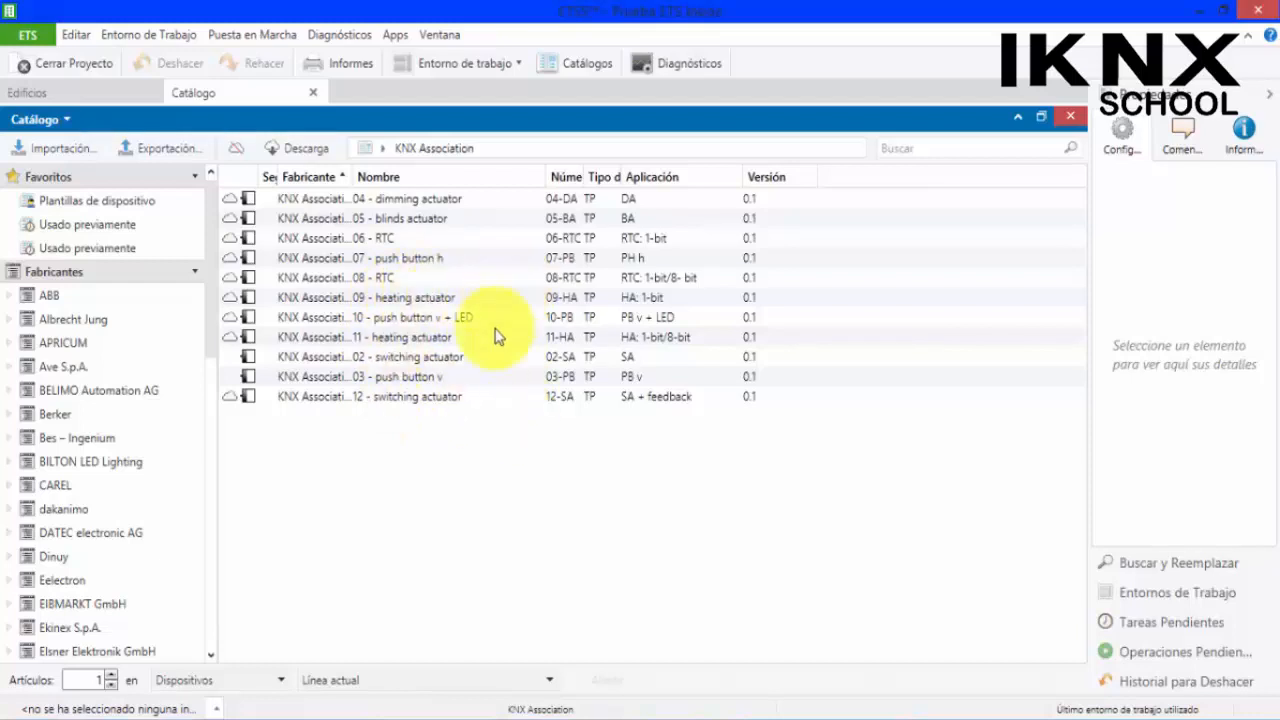
- Check the required product codes in KNX Virtual, and find and select the 03-PB push button in the ETS catalogue
{"action": "left_click", "coordinate": [718, 719]}
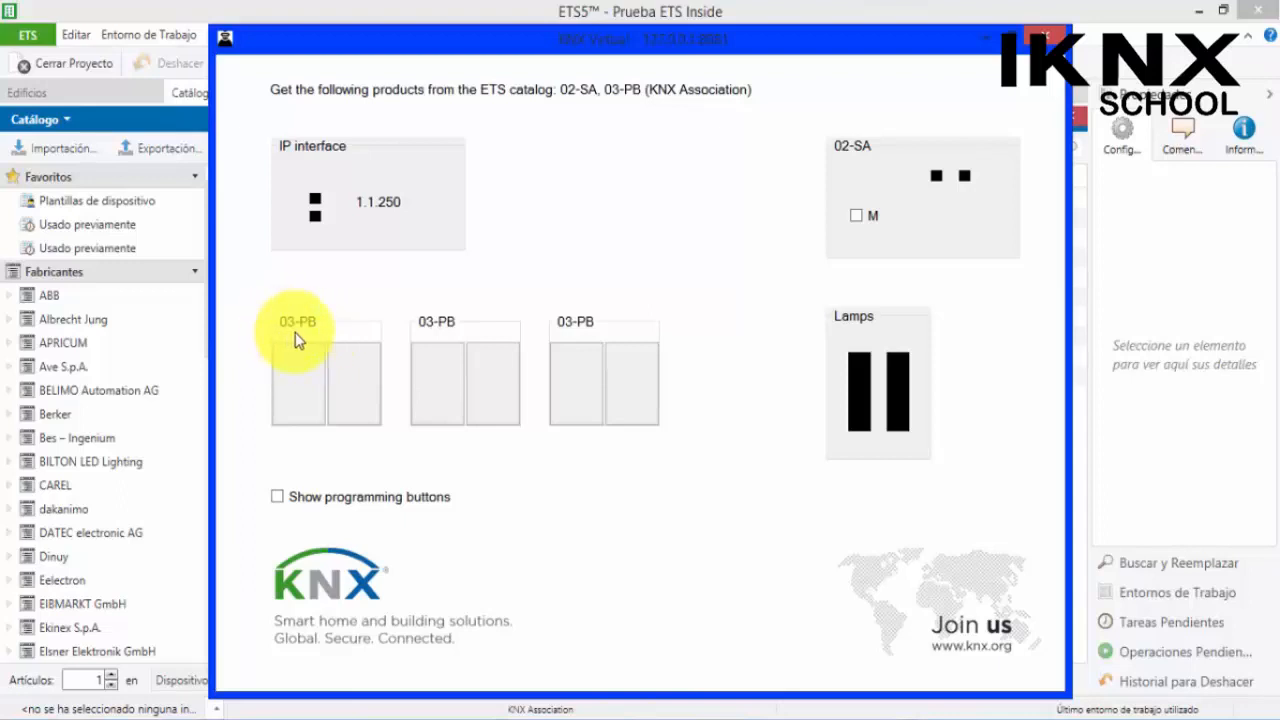
{"action": "left_click", "coordinate": [963, 10]}
{"action": "left_click", "coordinate": [940, 150]}
{"action": "type", "text": "0"}
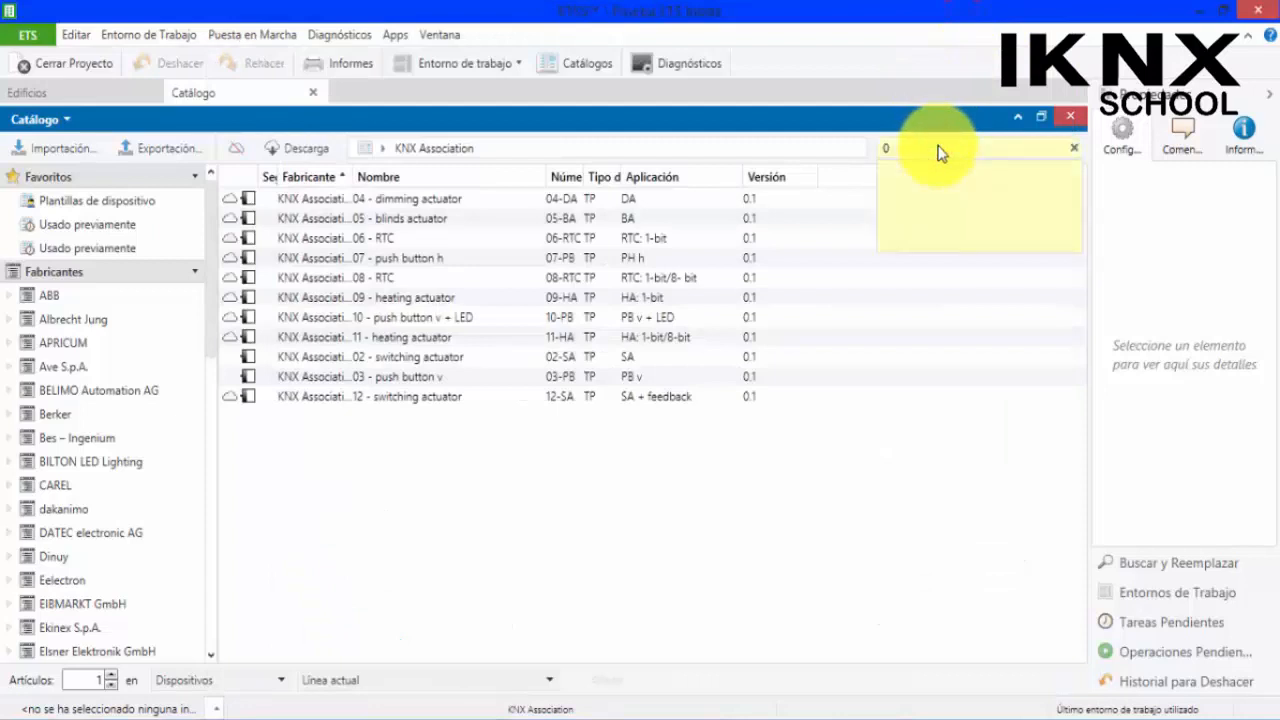
{"action": "type", "text": "3-PB"}
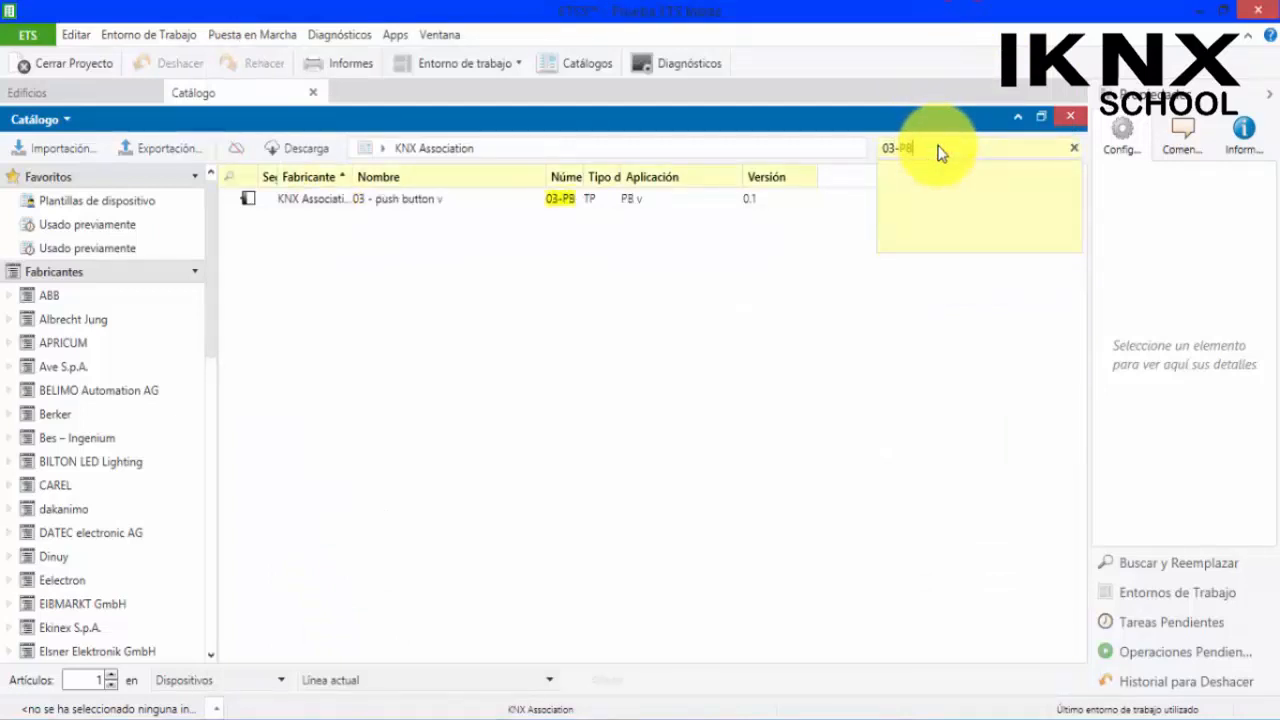
{"action": "left_click", "coordinate": [405, 201]}
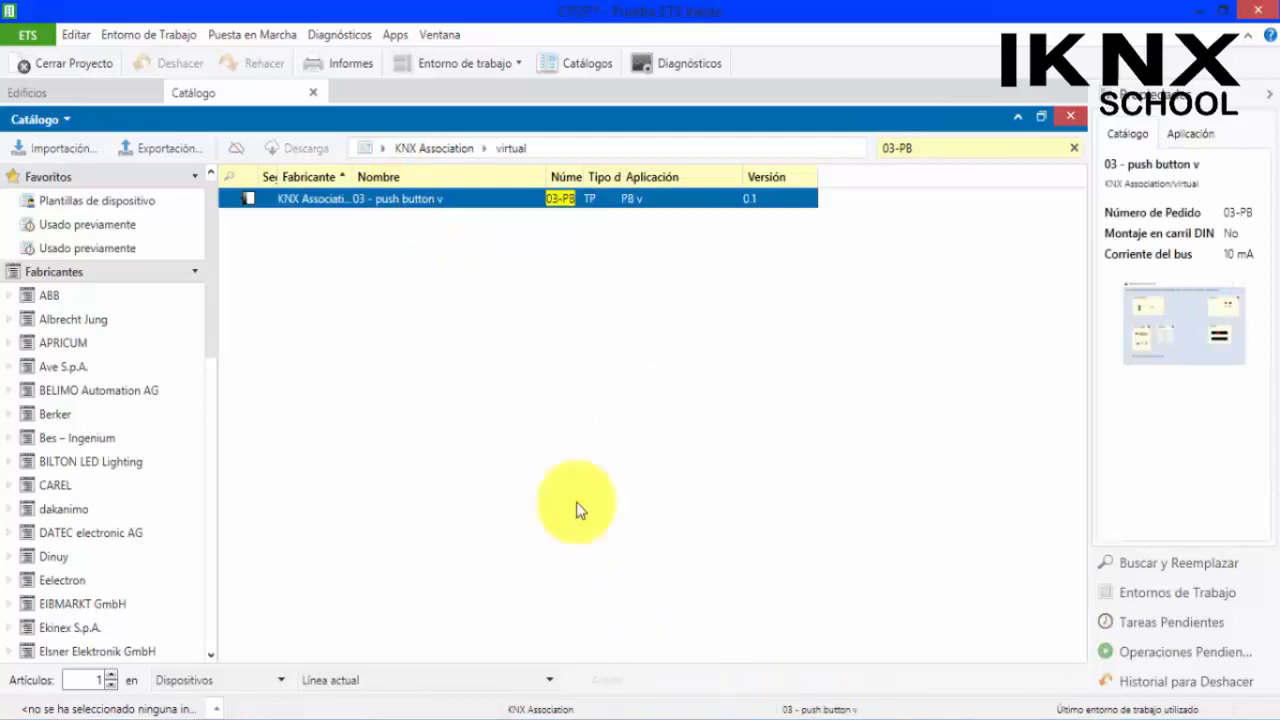
- Add an IP Tunneling connection to the configured bus interfaces and name it KNX Virtual
{"action": "left_click", "coordinate": [85, 93]}
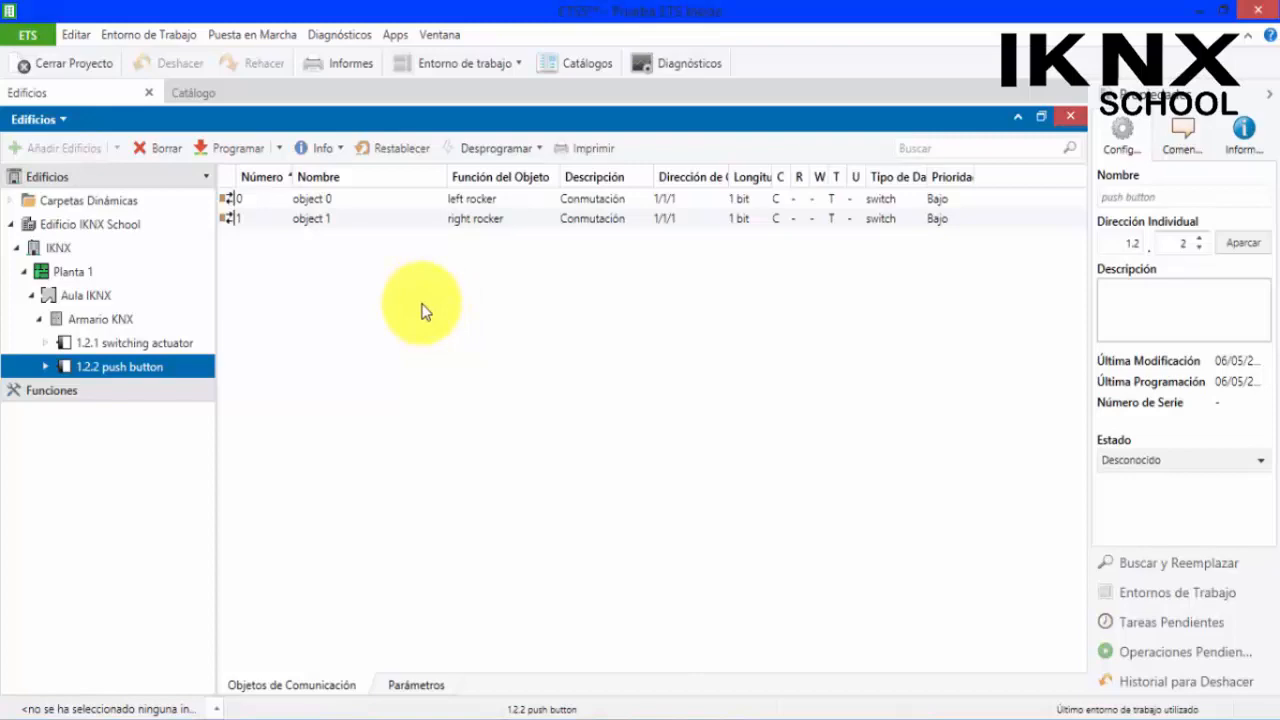
{"action": "left_click", "coordinate": [30, 34]}
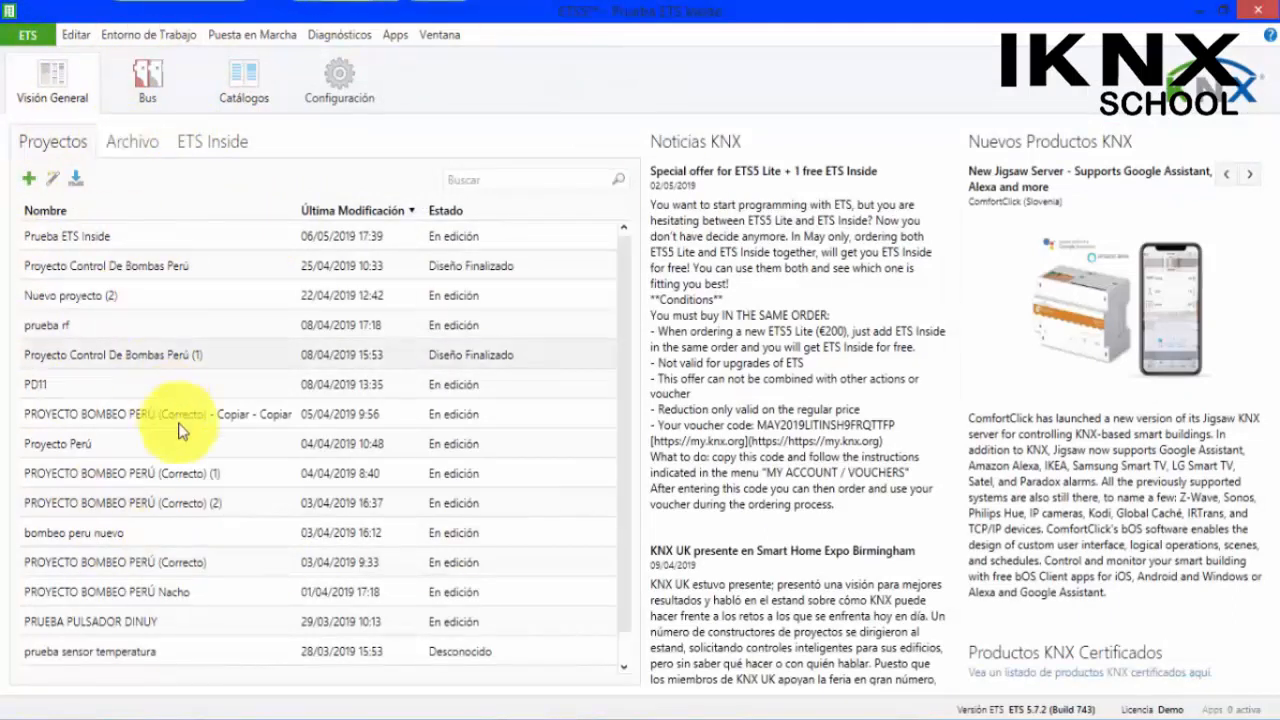
{"action": "left_click", "coordinate": [148, 82]}
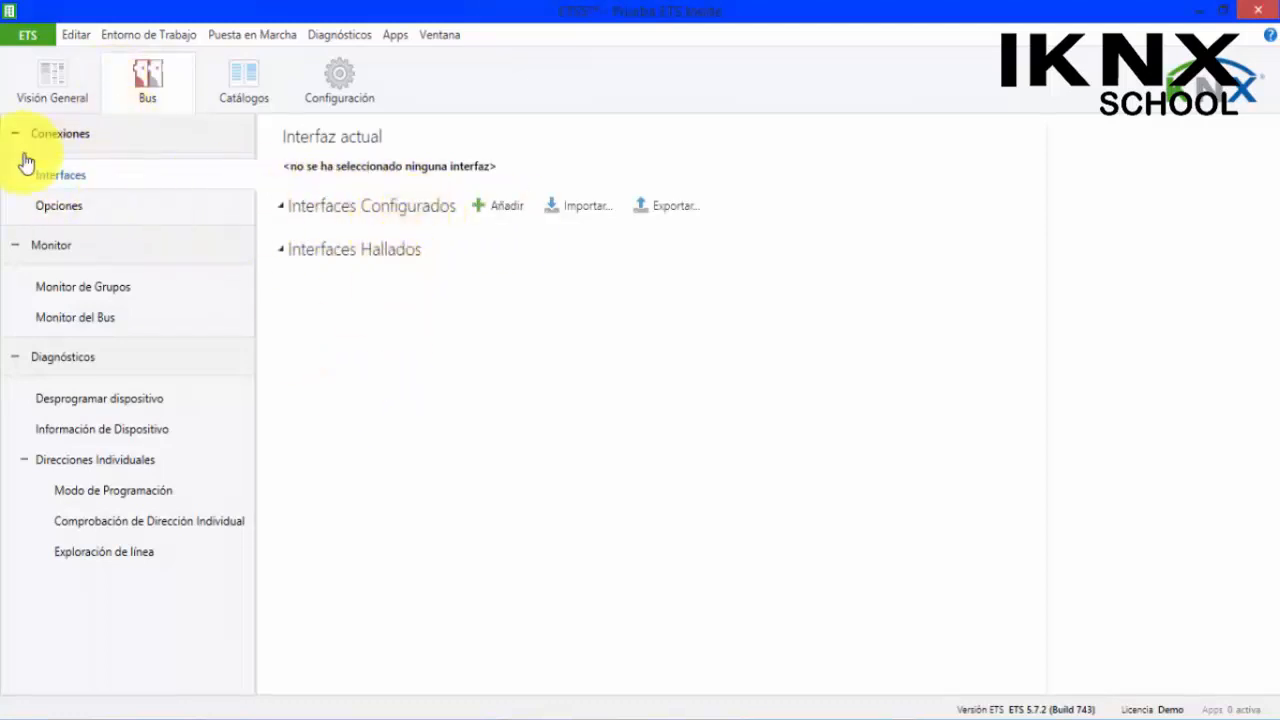
{"action": "left_click", "coordinate": [502, 207]}
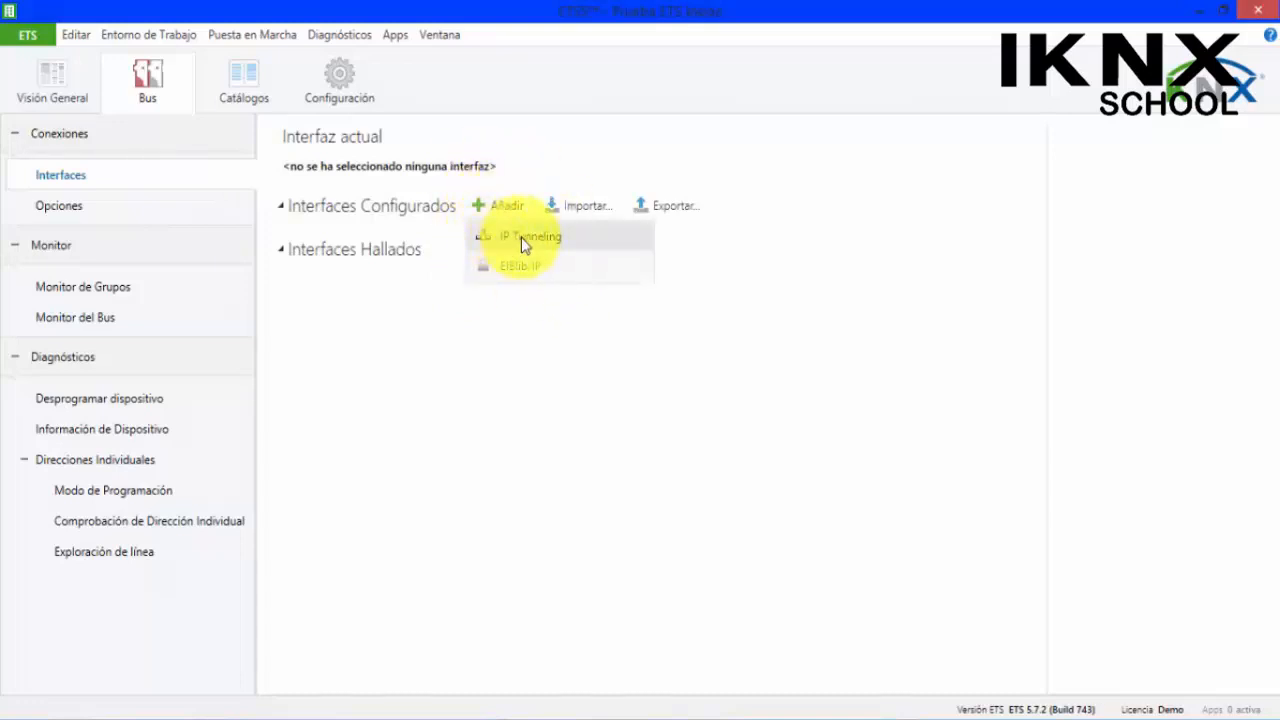
{"action": "left_click", "coordinate": [525, 238]}
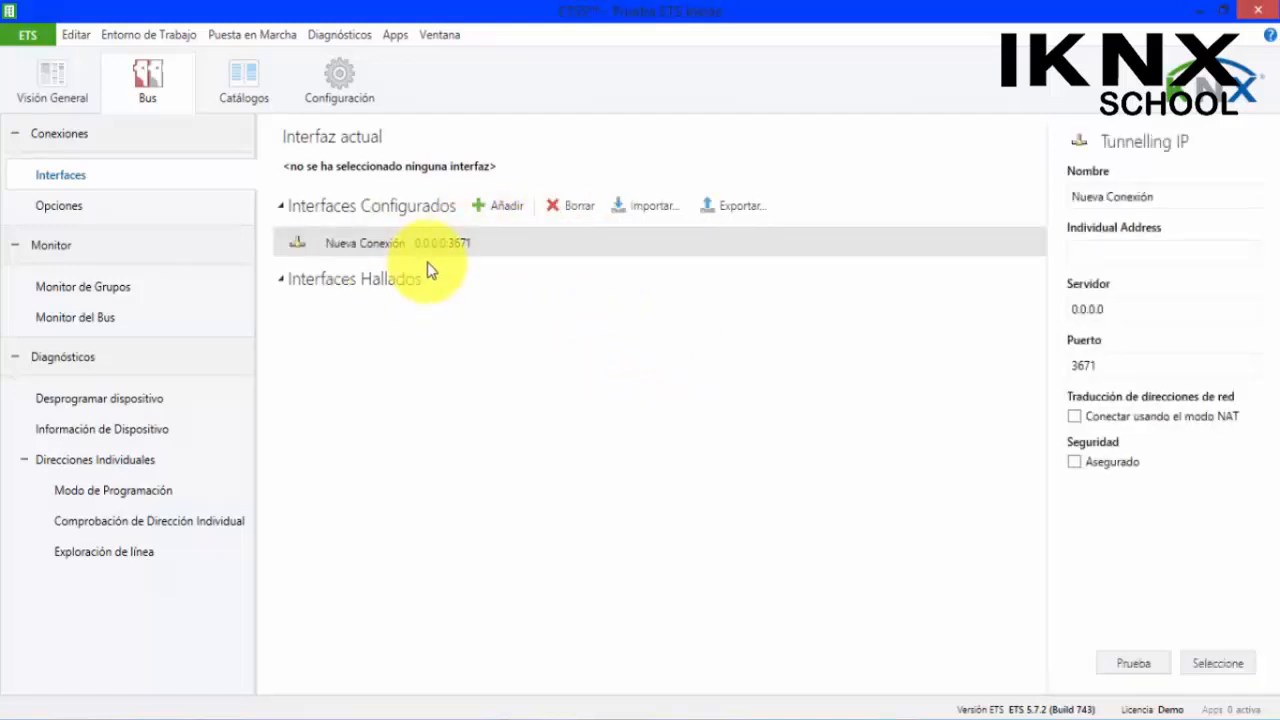
{"action": "left_click", "coordinate": [1197, 193]}
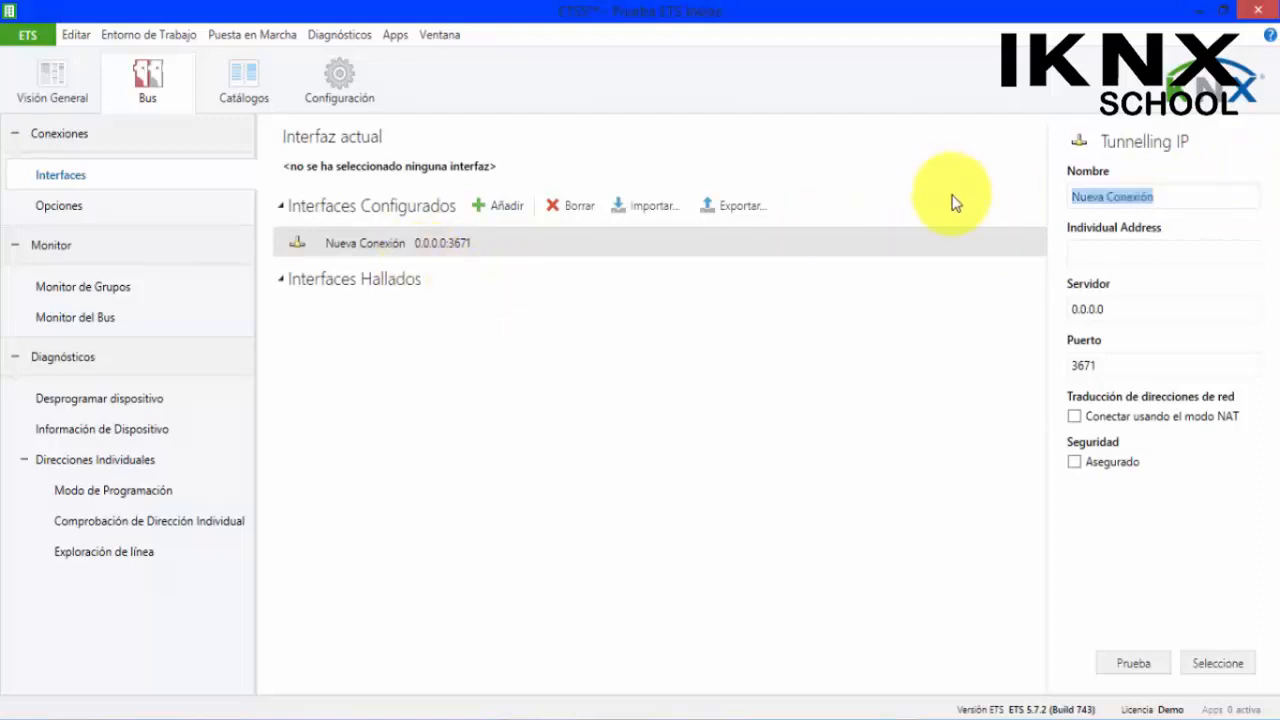
{"action": "type", "text": "KNX Virtual"}
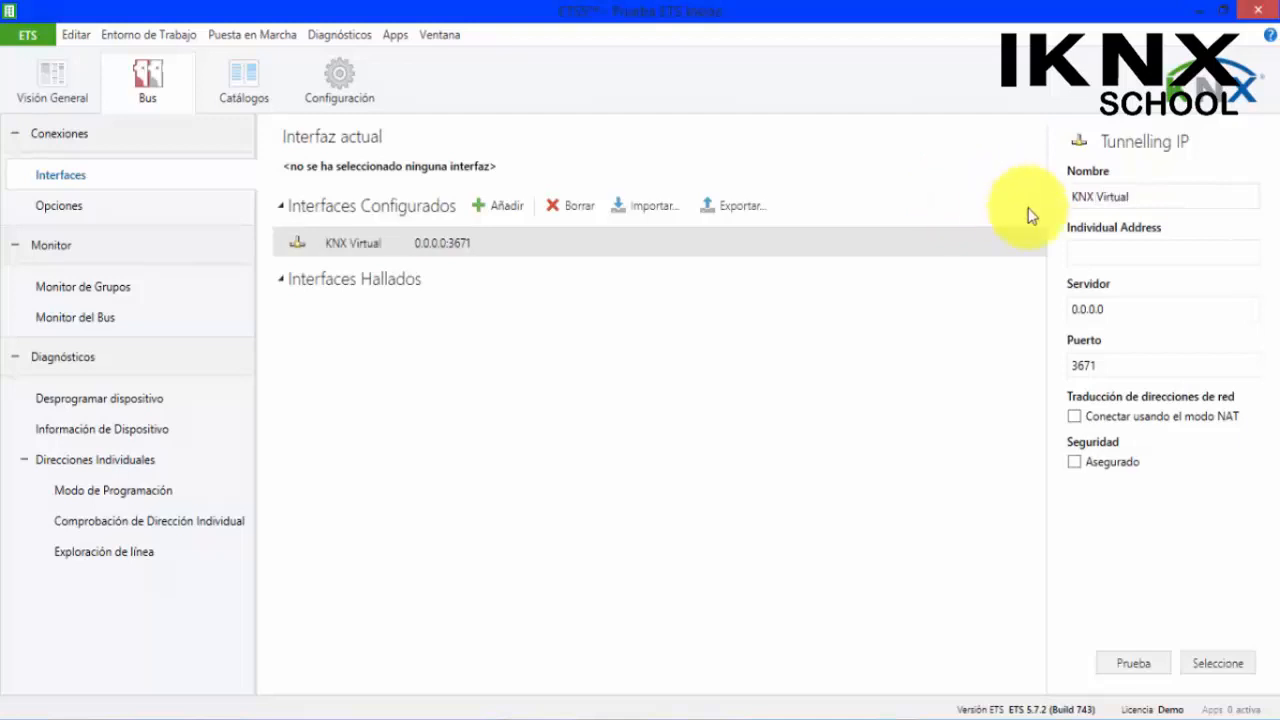
- Set the individual address of the KNX Virtual interface to 1.1.250
{"action": "left_click", "coordinate": [1146, 258]}
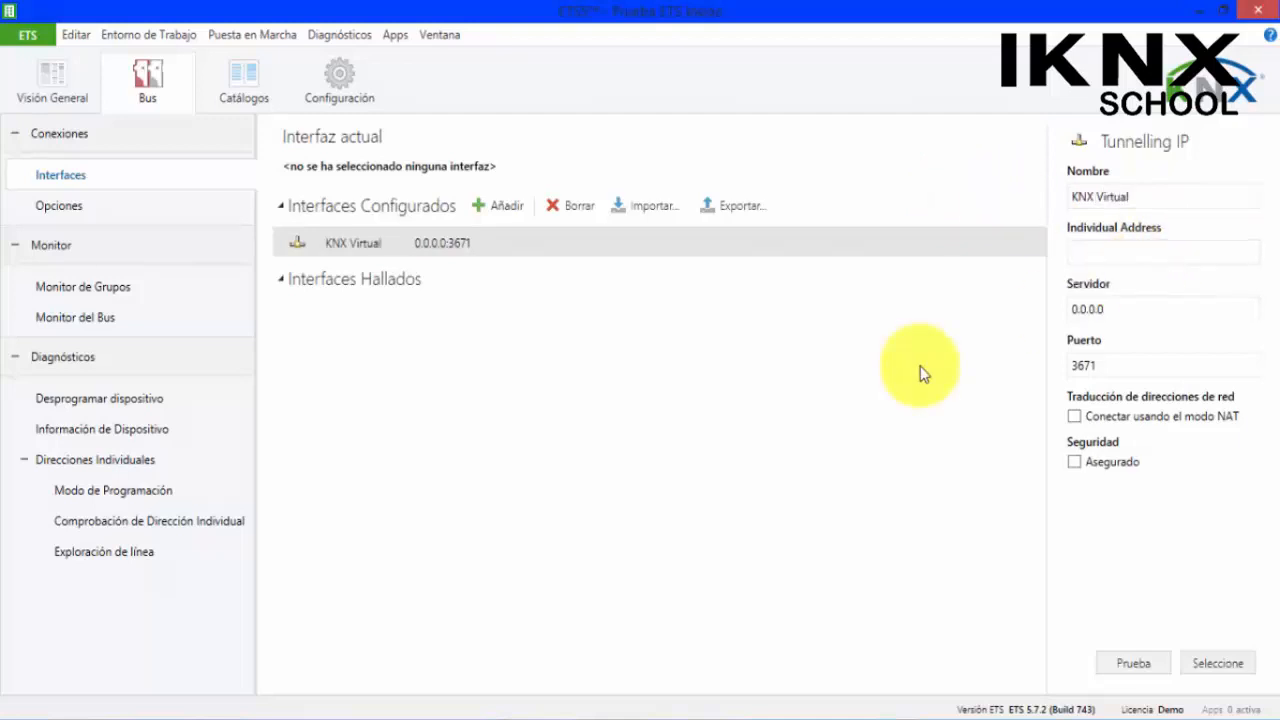
{"action": "type", "text": "1"}
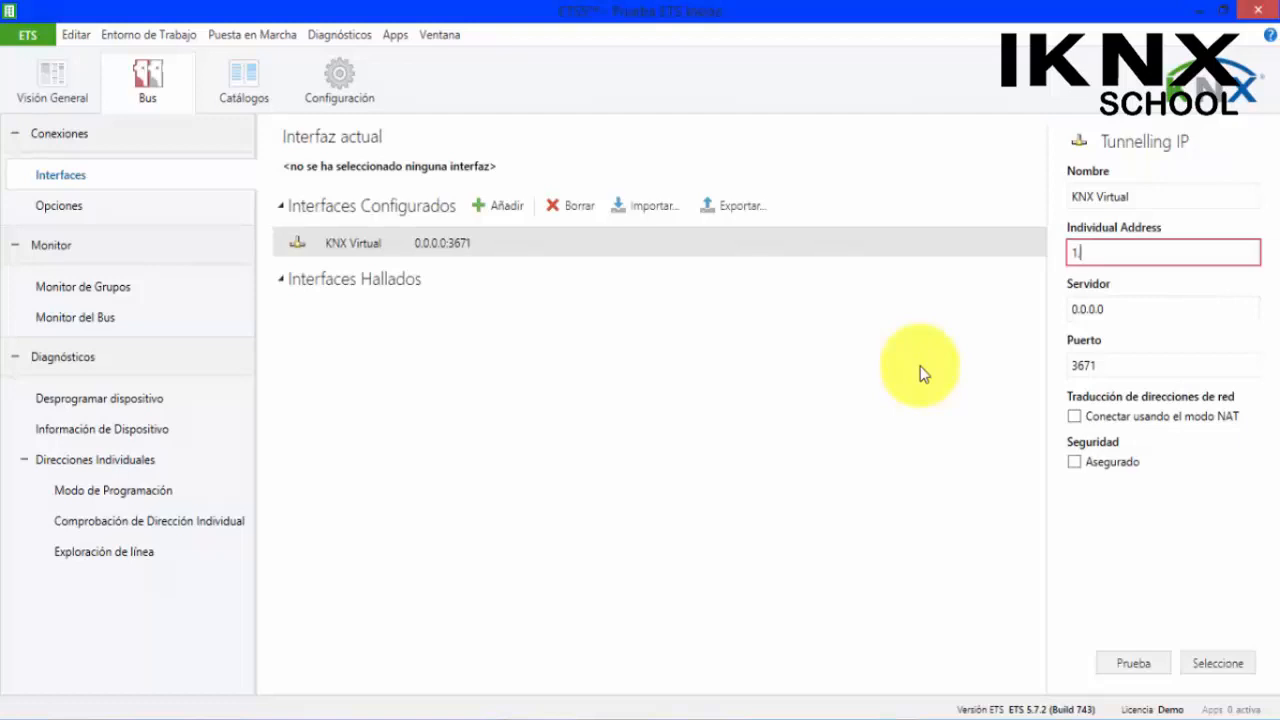
{"action": "type", "text": ".1.250"}
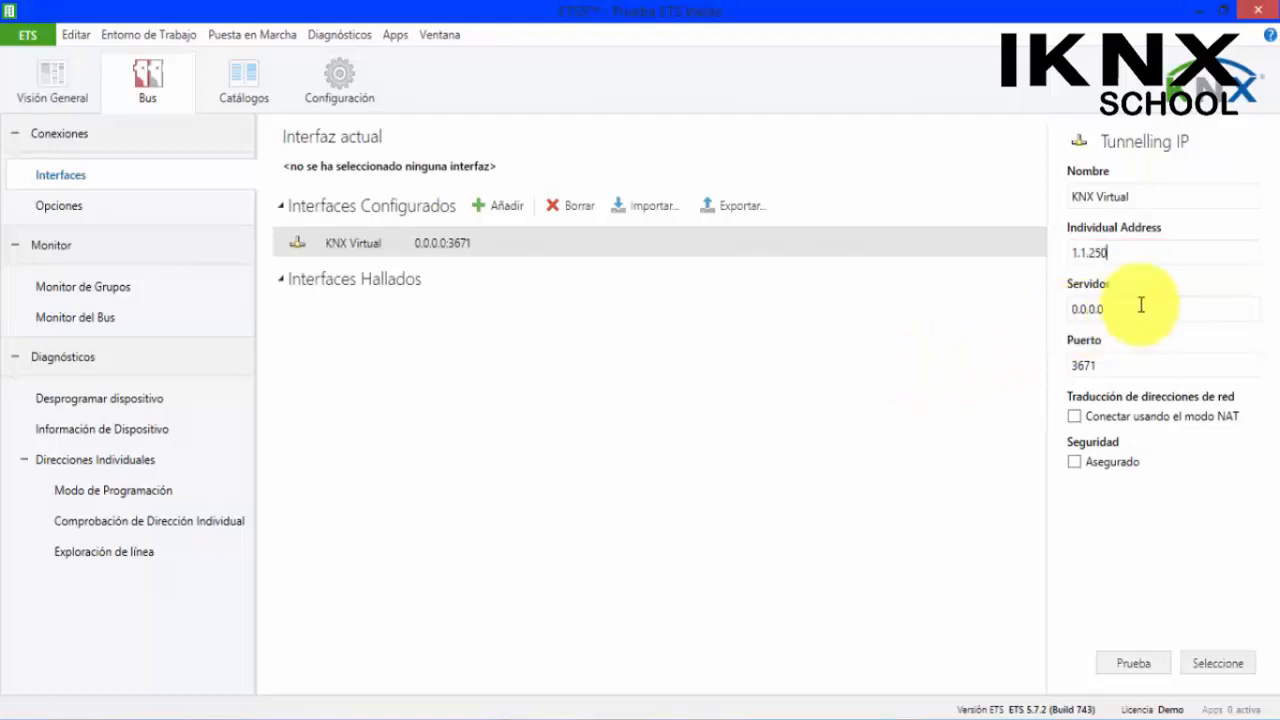
- Set the interface's server to 127.0.0.1 and port to 8081, checking the details in KNX Virtual, and test the connection
{"action": "left_click", "coordinate": [1147, 304]}
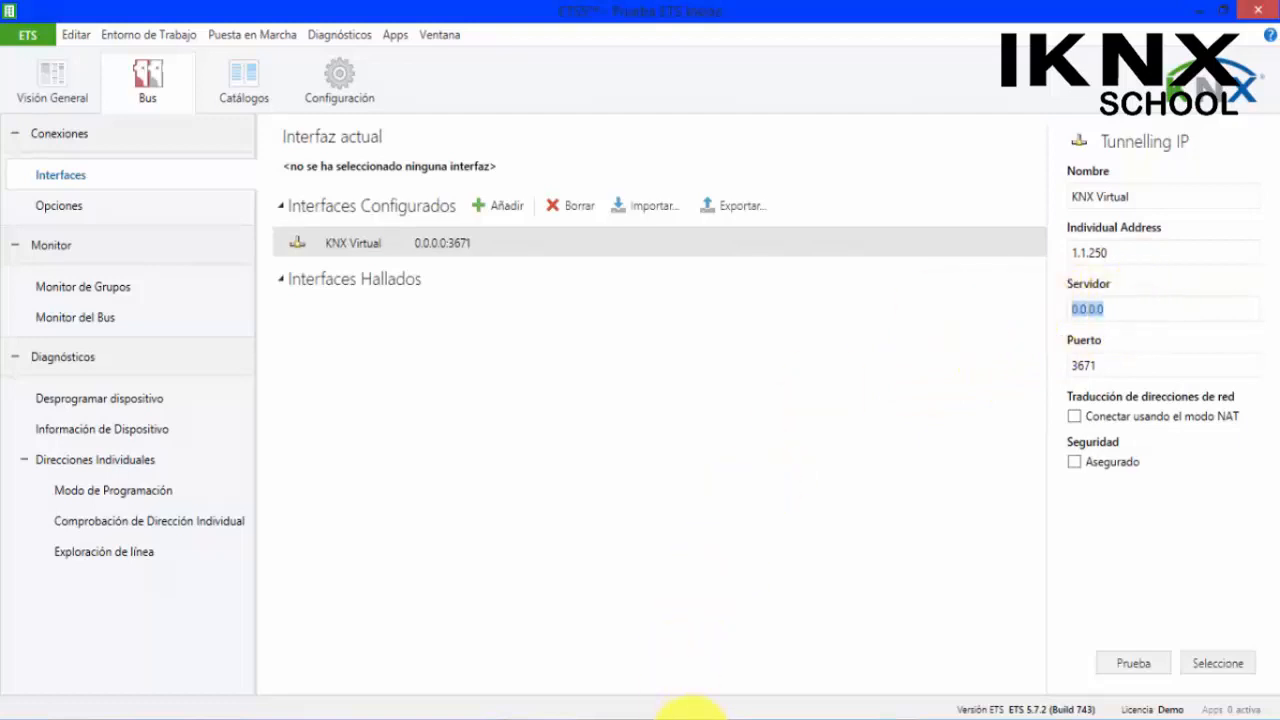
{"action": "left_click", "coordinate": [703, 719]}
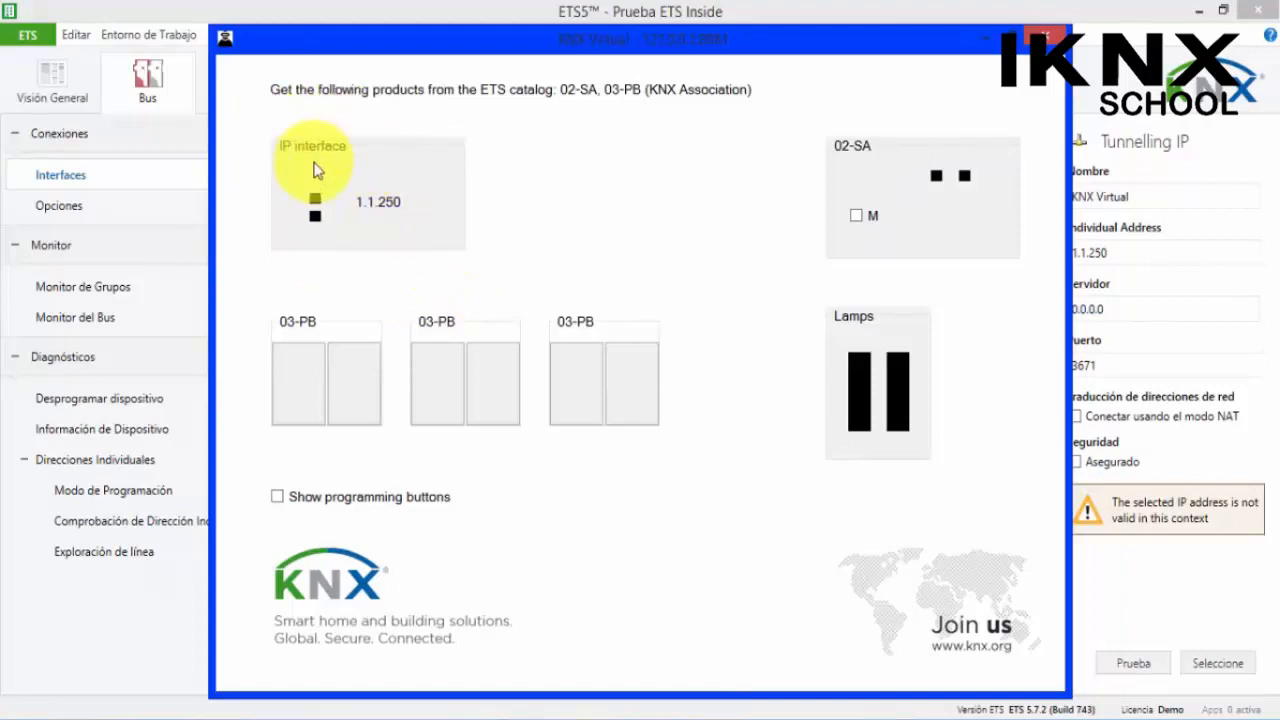
{"action": "left_click", "coordinate": [1060, 8]}
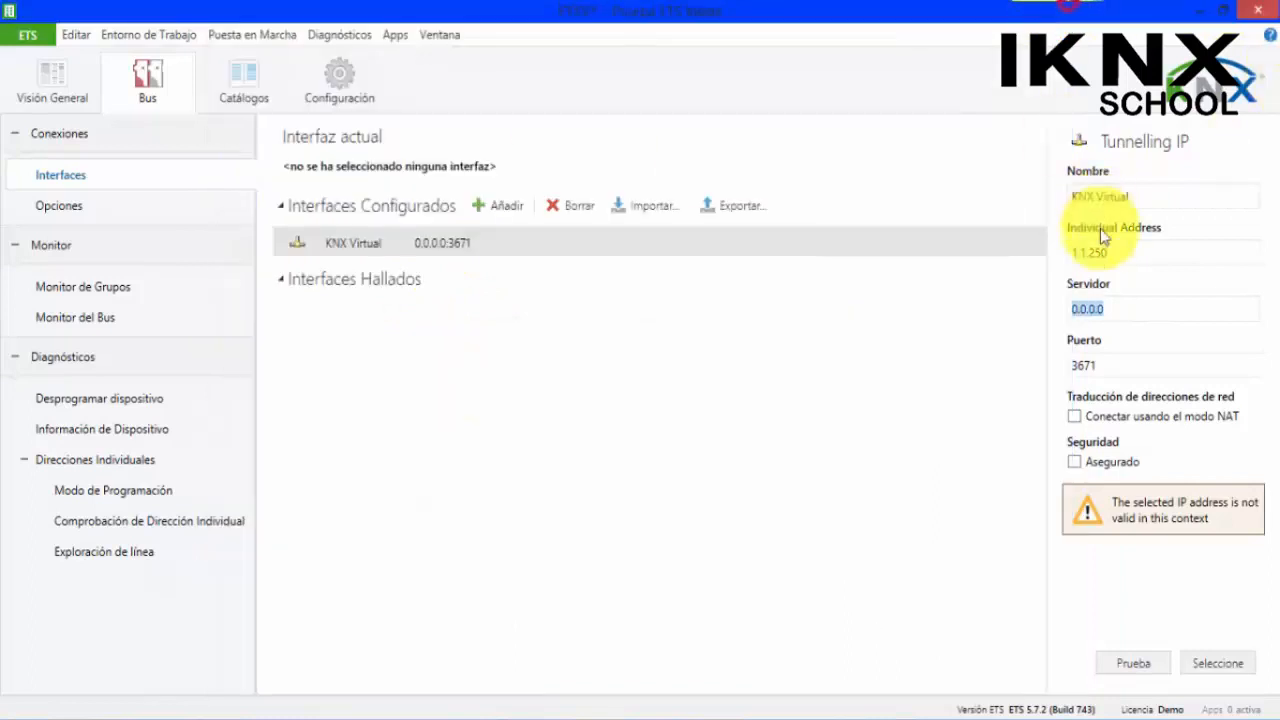
{"action": "type", "text": "127"}
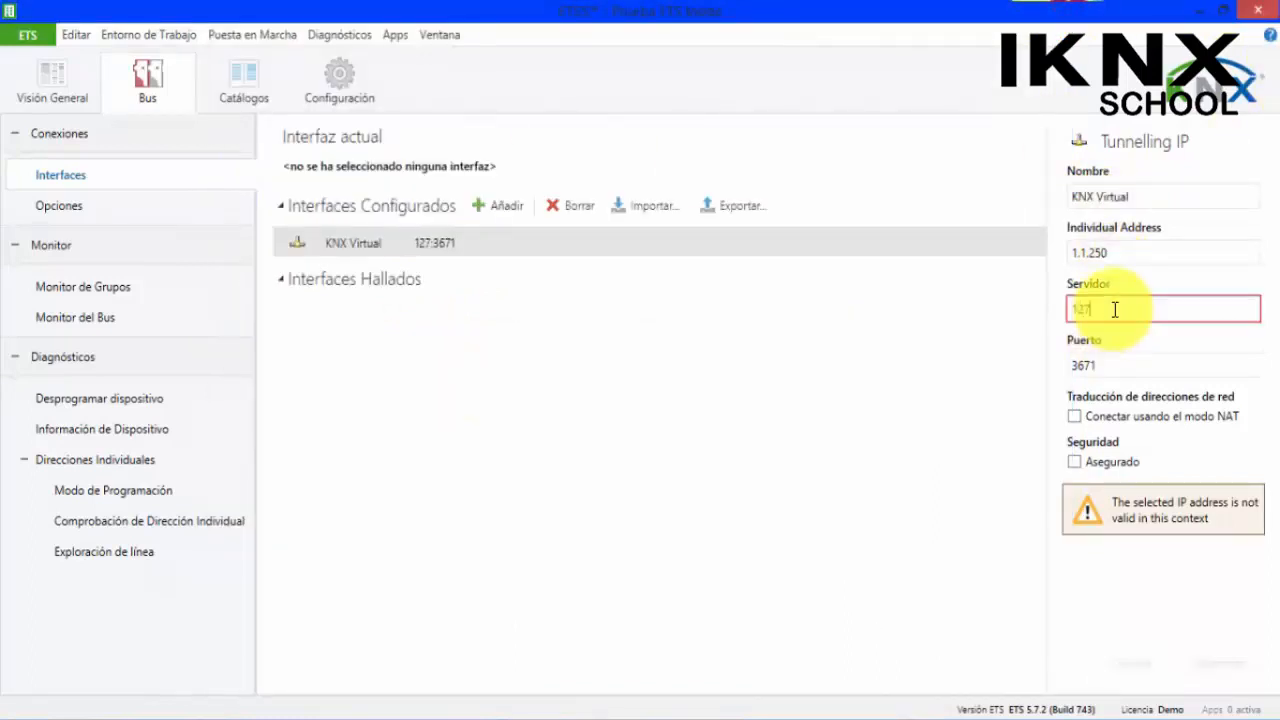
{"action": "type", "text": ".0.0.1"}
{"action": "left_click", "coordinate": [1130, 368]}
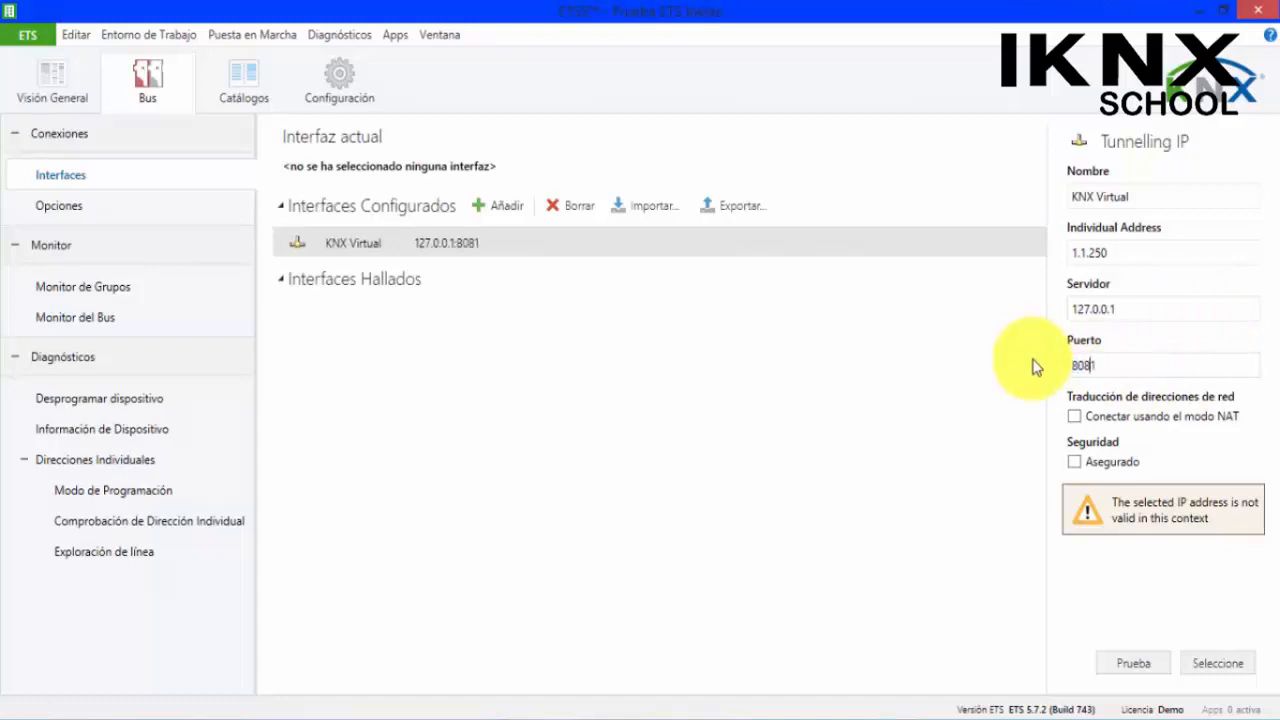
{"action": "type", "text": "8081"}
{"action": "left_click", "coordinate": [1122, 663]}
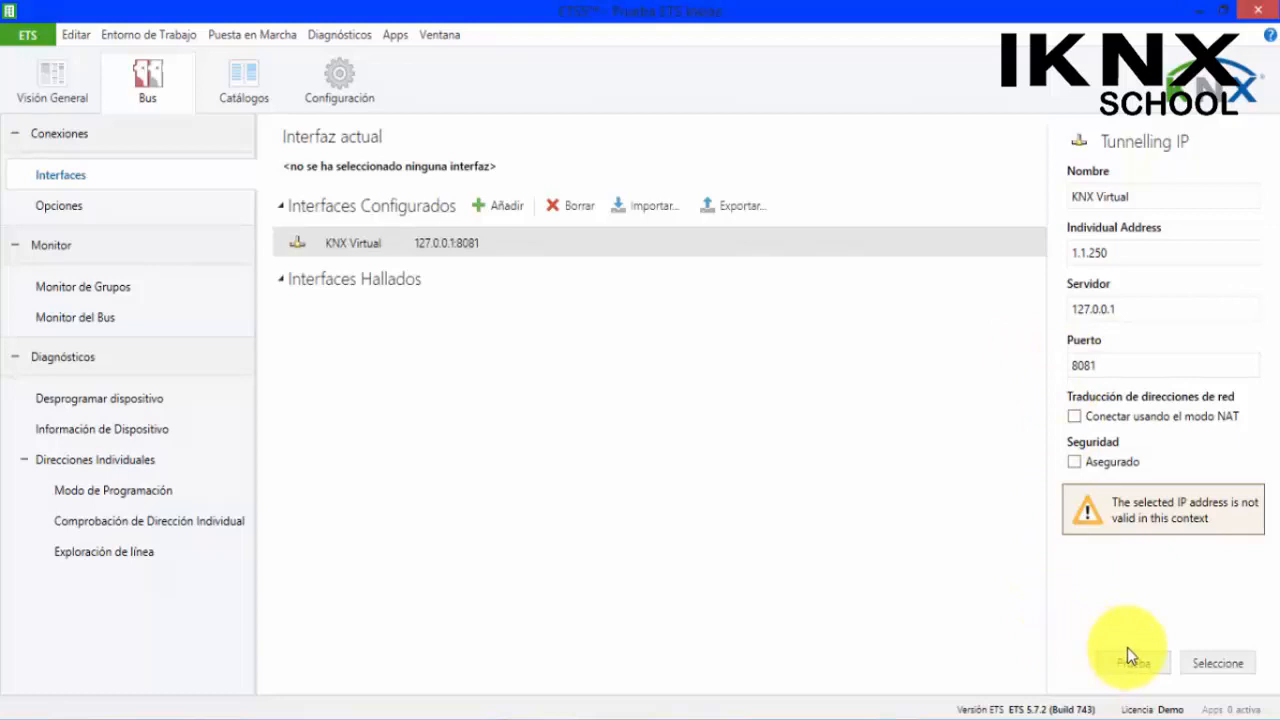
{"action": "left_click", "coordinate": [1127, 666]}
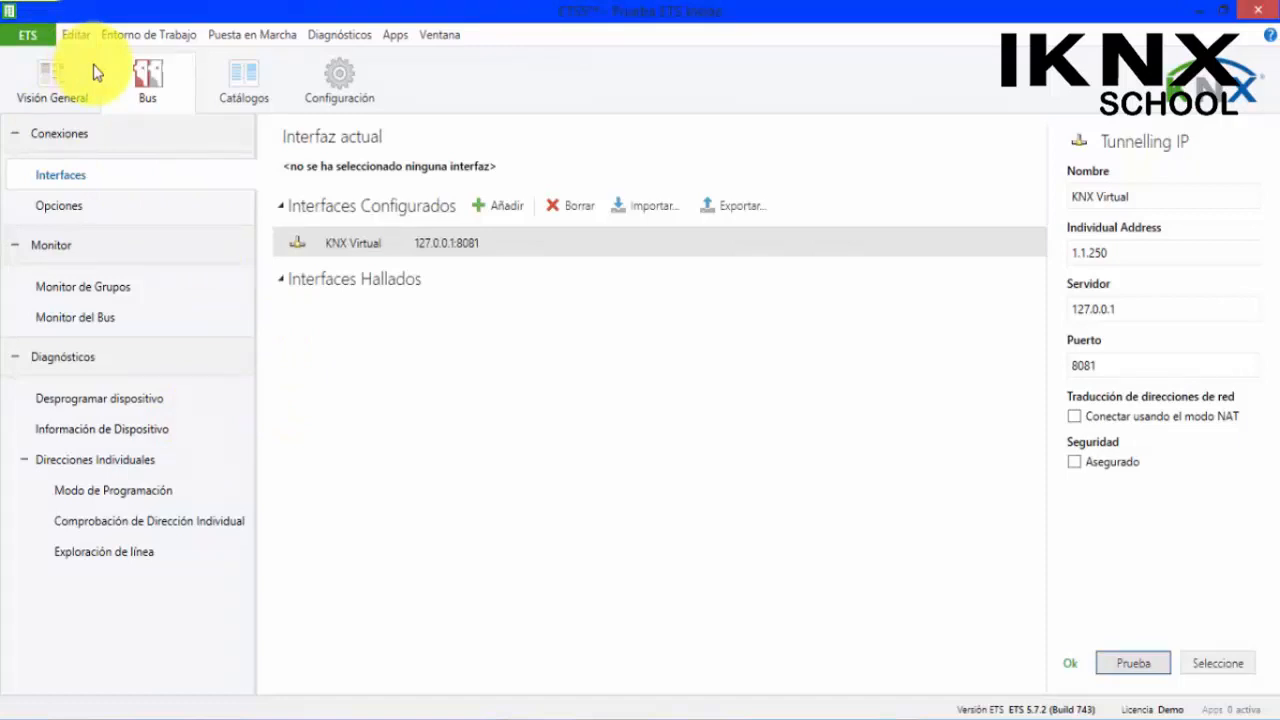
- Return to the project and choose KNX Virtual (127.0.0.1:8081) as its current bus interface
{"action": "left_click", "coordinate": [27, 38]}
{"action": "left_click", "coordinate": [214, 708]}
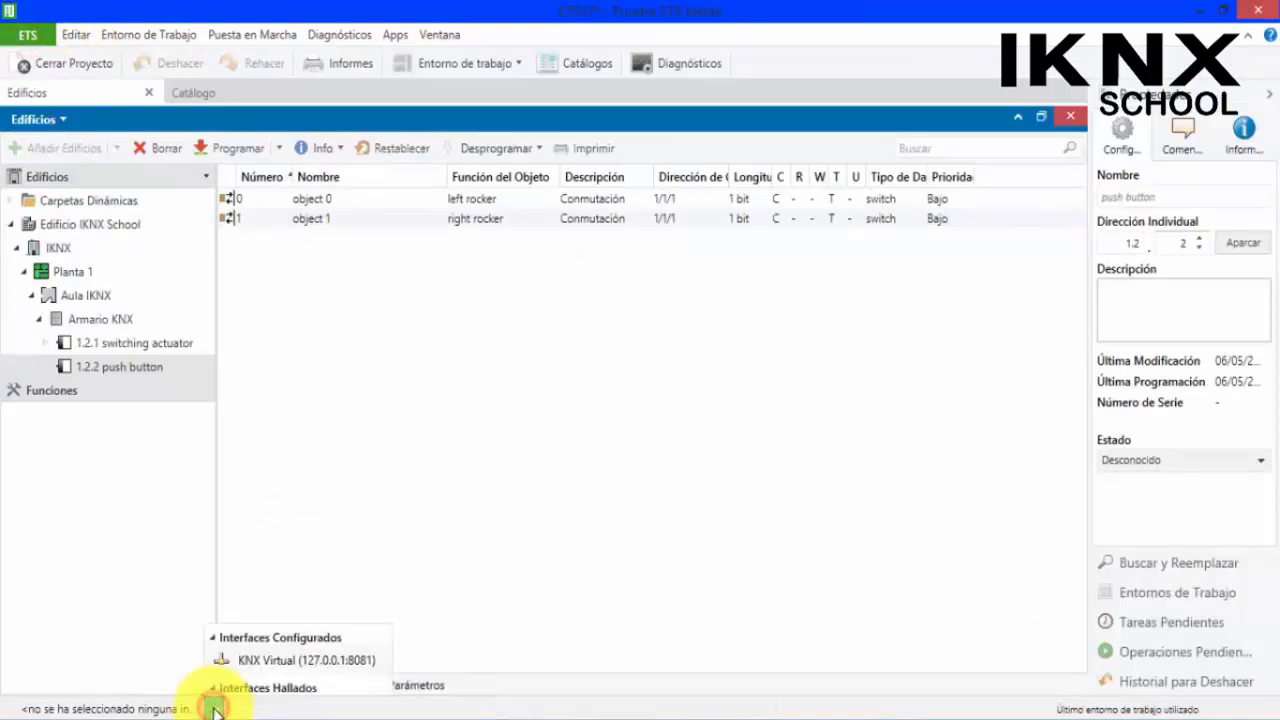
{"action": "left_click", "coordinate": [278, 661]}
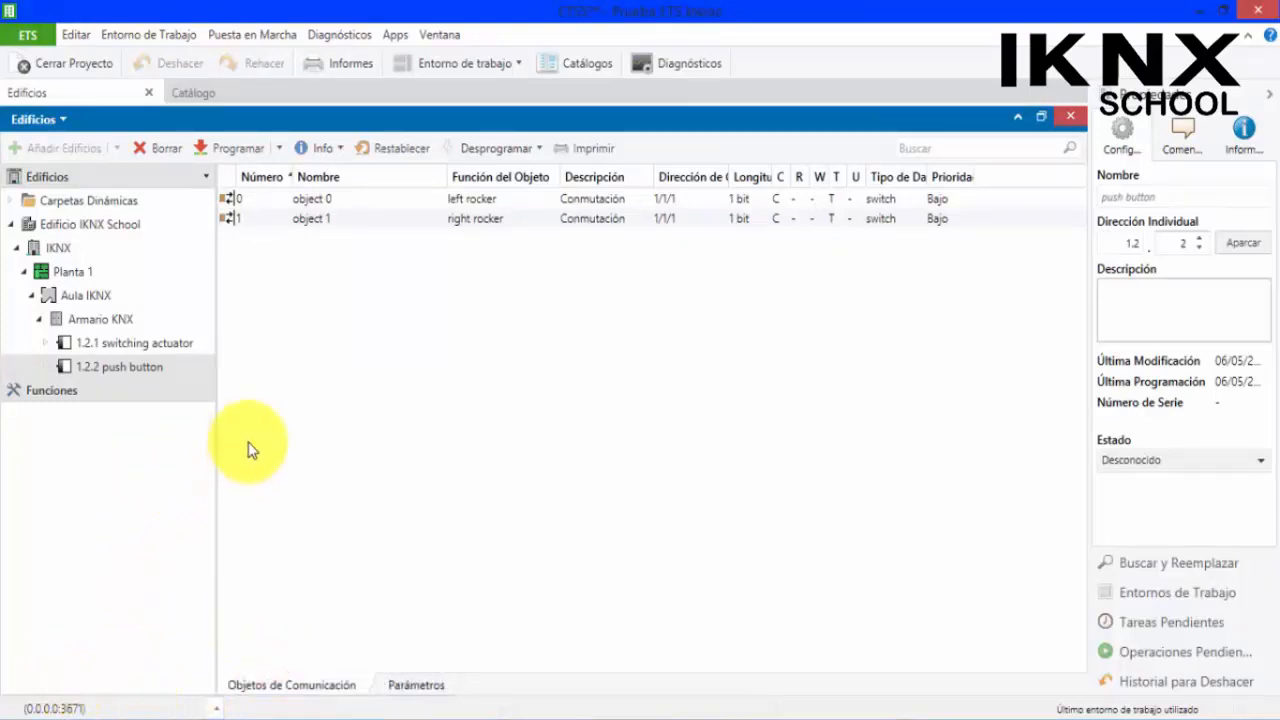
{"action": "left_click", "coordinate": [212, 709]}
{"action": "left_click", "coordinate": [212, 708]}
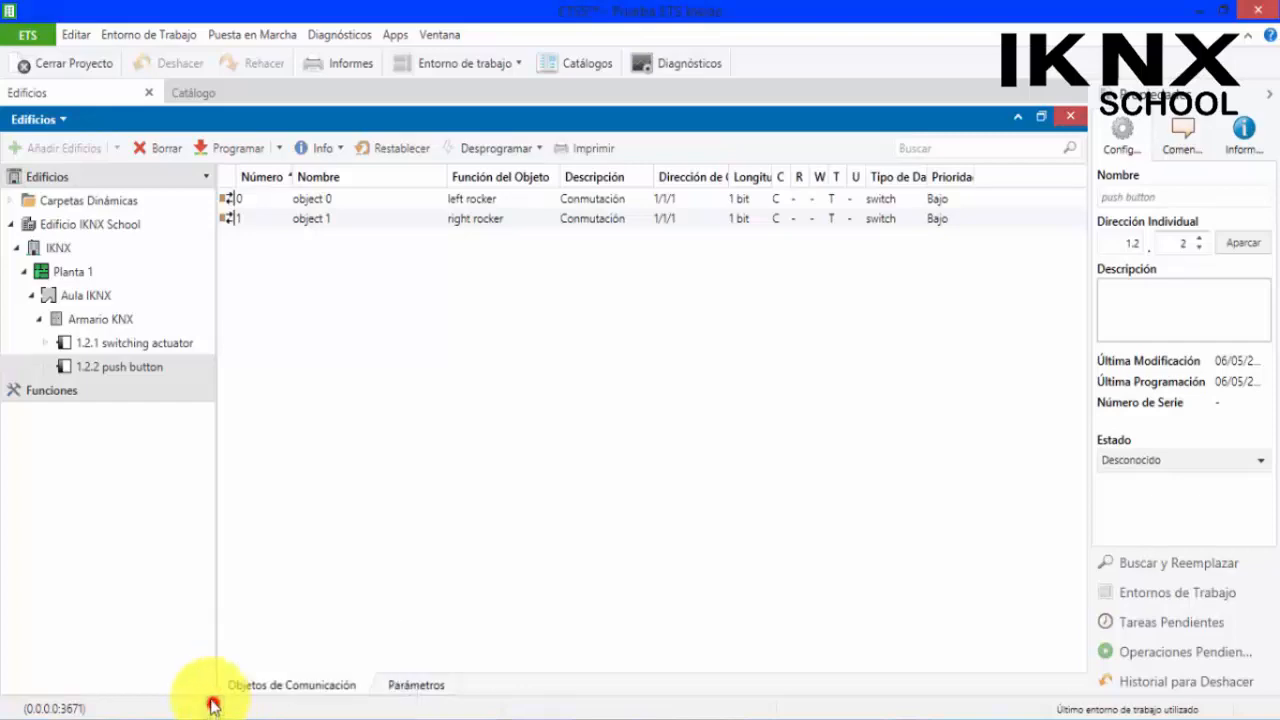
- Select the 1.2.2 push button and arrange the ETS and KNX Virtual windows side by side
{"action": "left_click", "coordinate": [117, 375]}
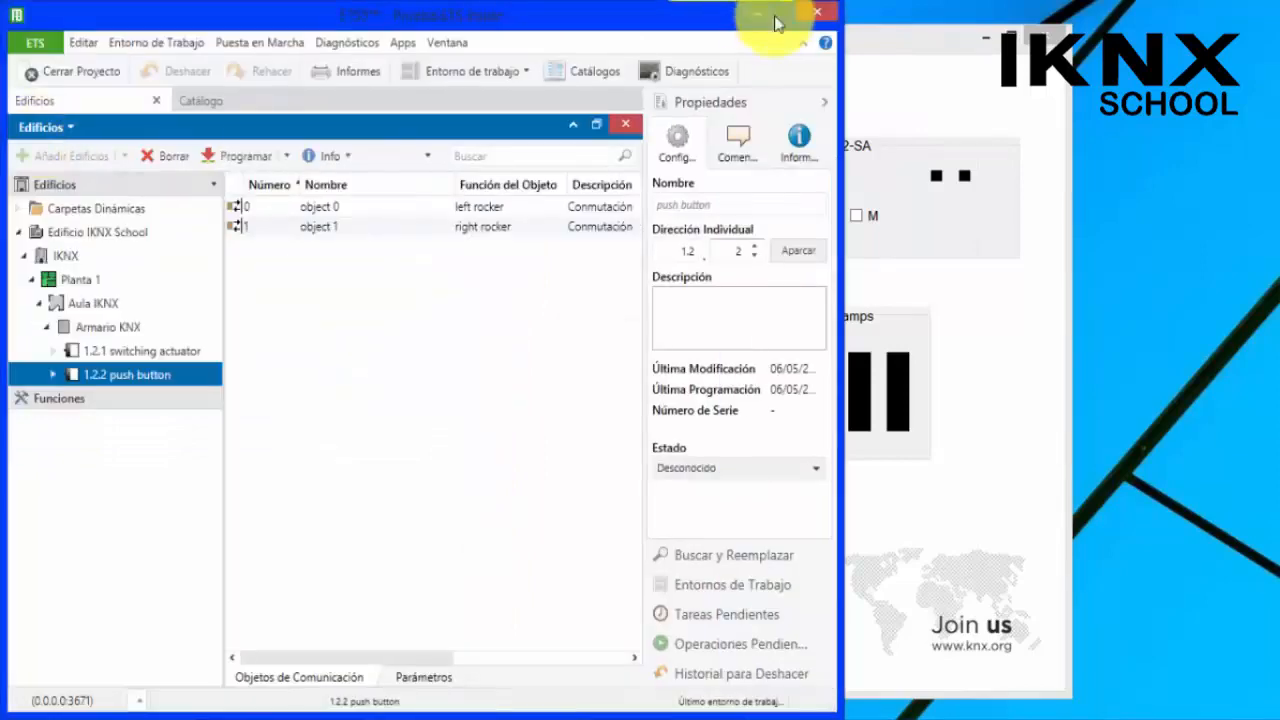
{"action": "left_click", "coordinate": [893, 47]}
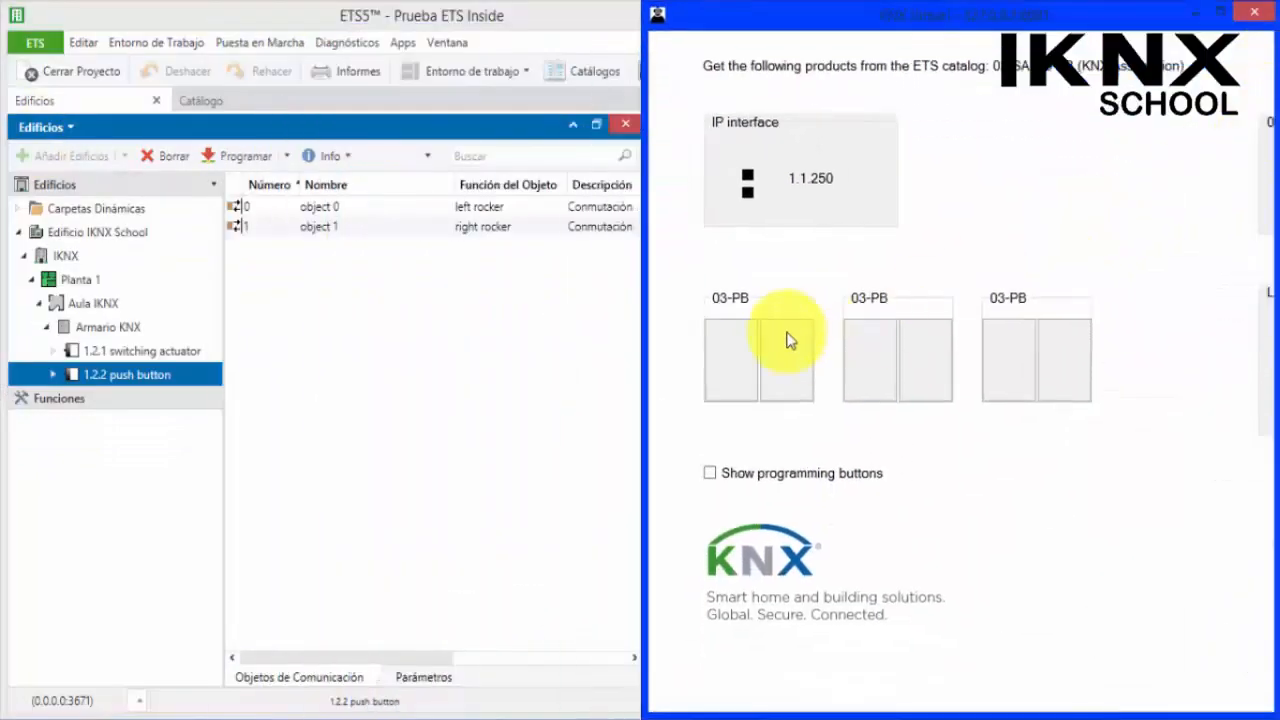
{"action": "left_click", "coordinate": [318, 14]}
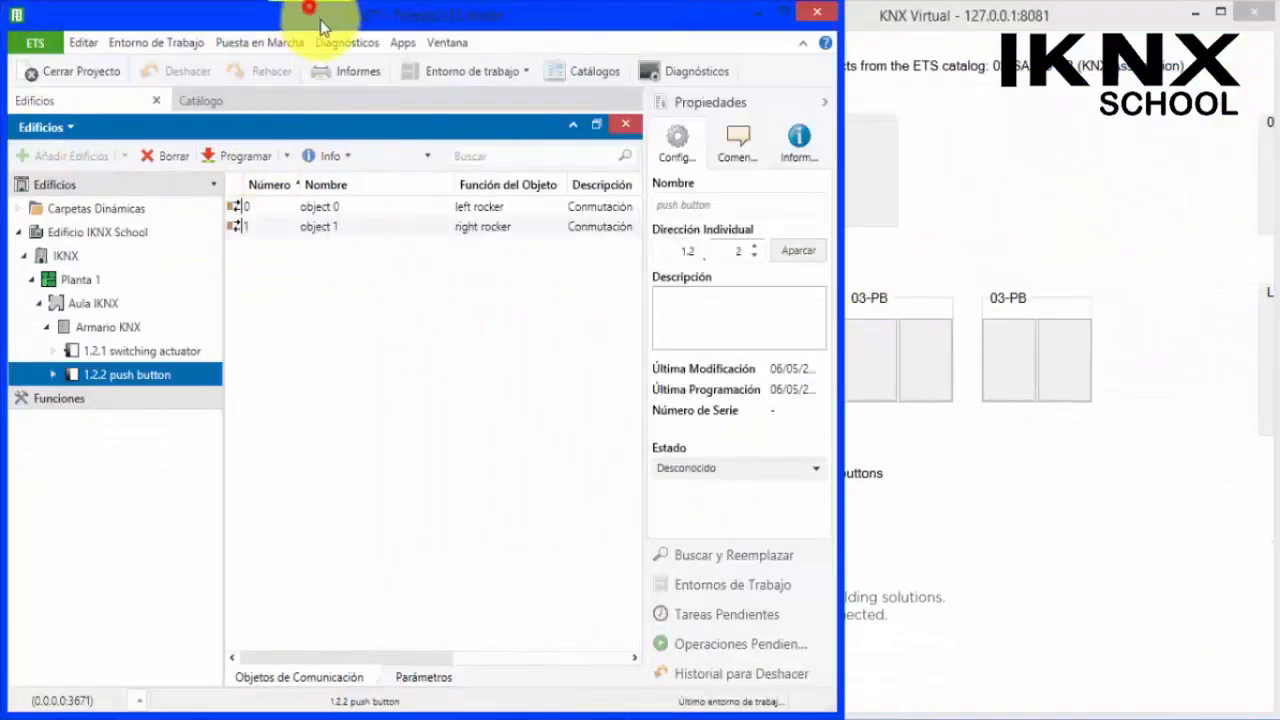
- Start a complete programming of the 1.2.2 push button, keeping the current interface configuration
{"action": "right_click", "coordinate": [118, 372]}
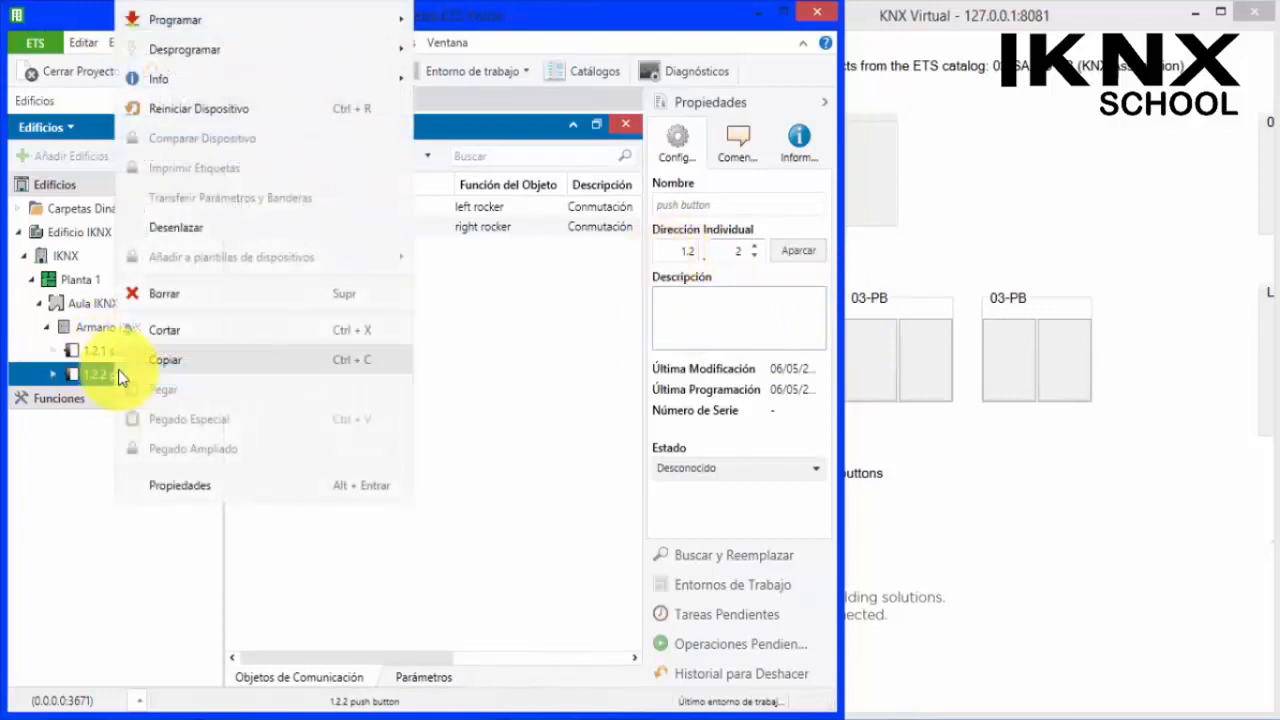
{"action": "mouse_move", "coordinate": [218, 22]}
{"action": "left_click", "coordinate": [560, 22]}
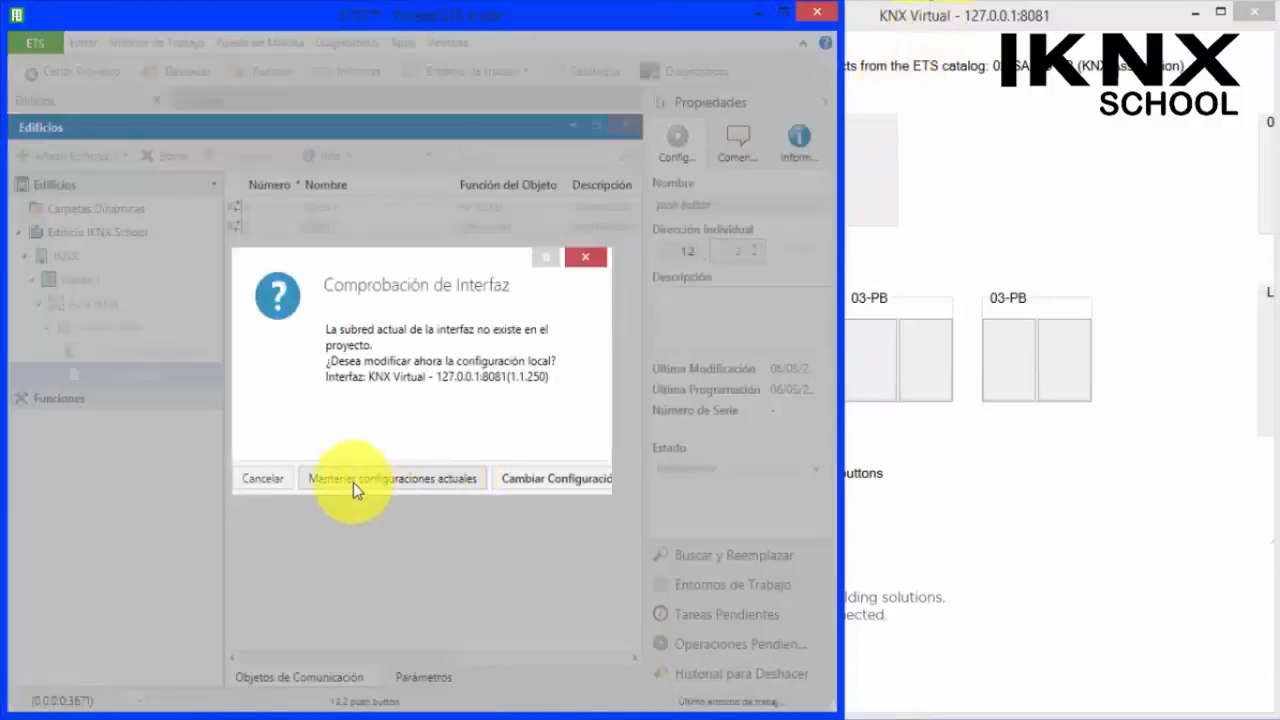
{"action": "left_click", "coordinate": [354, 480]}
- Show the programming buttons in KNX Virtual, activate the one on the first 03-PB, and return to ETS beside the simulator
{"action": "left_click", "coordinate": [957, 30]}
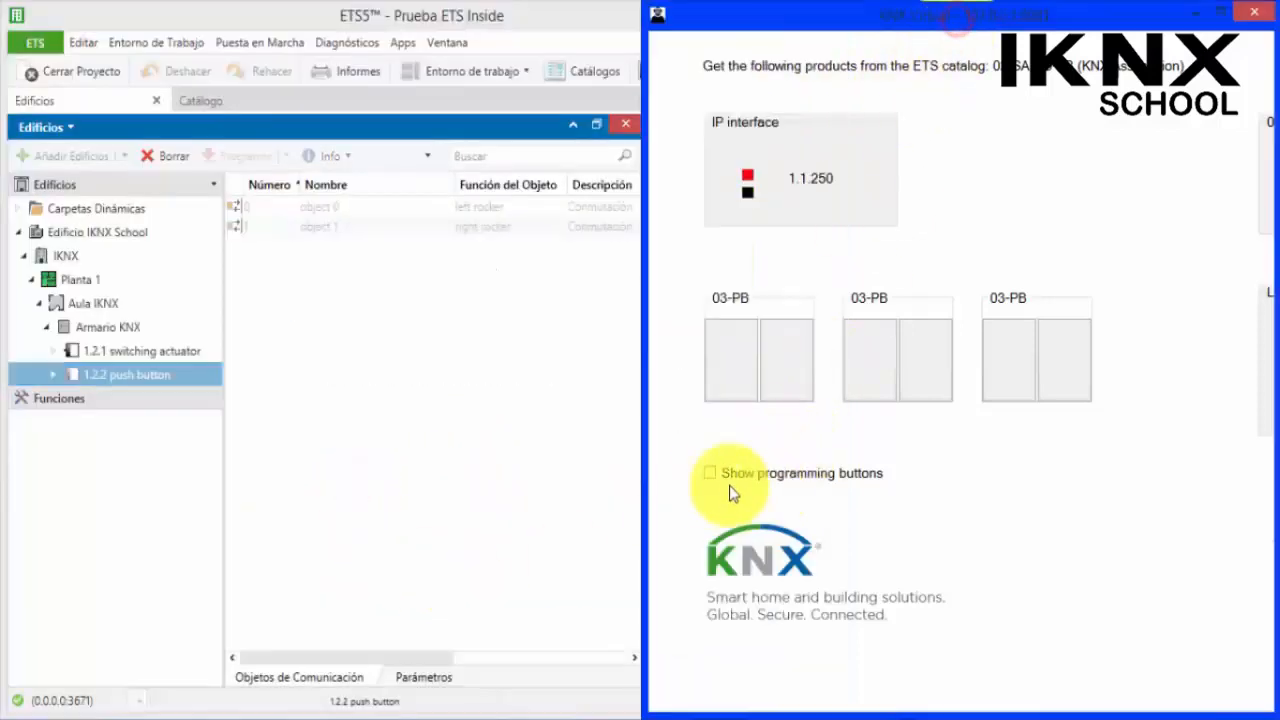
{"action": "left_click", "coordinate": [507, 8]}
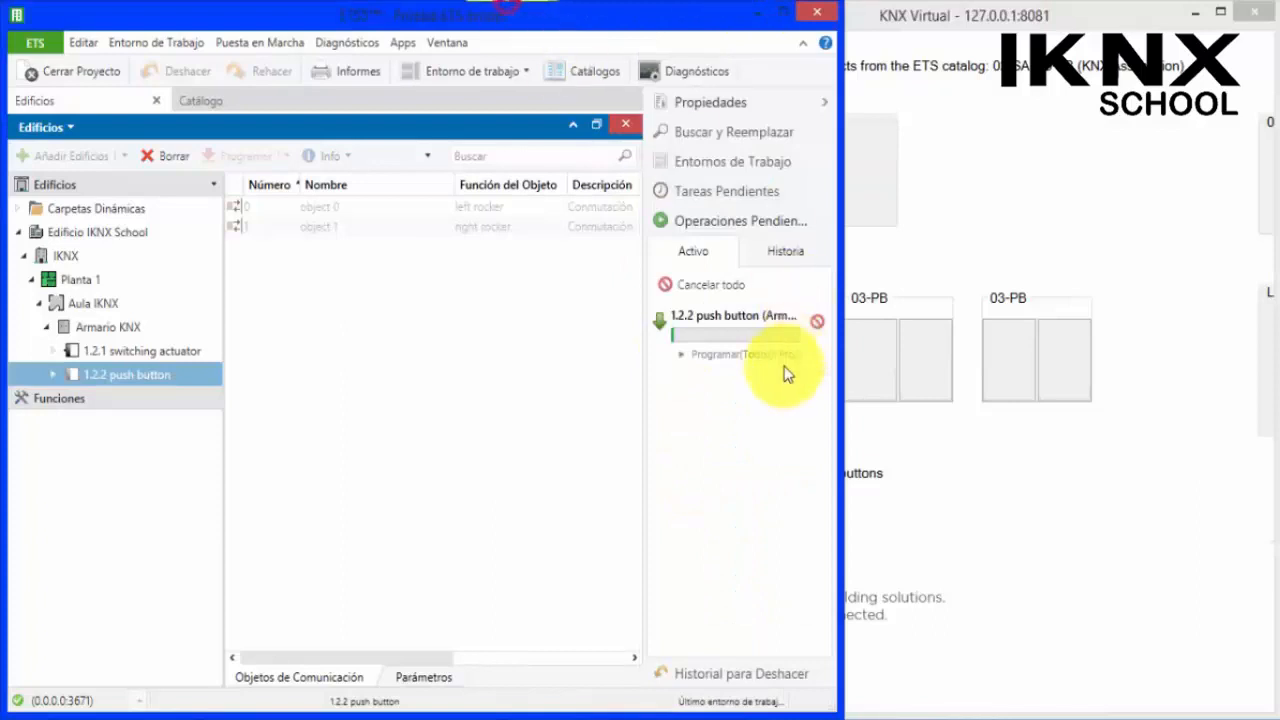
{"action": "left_click", "coordinate": [940, 14]}
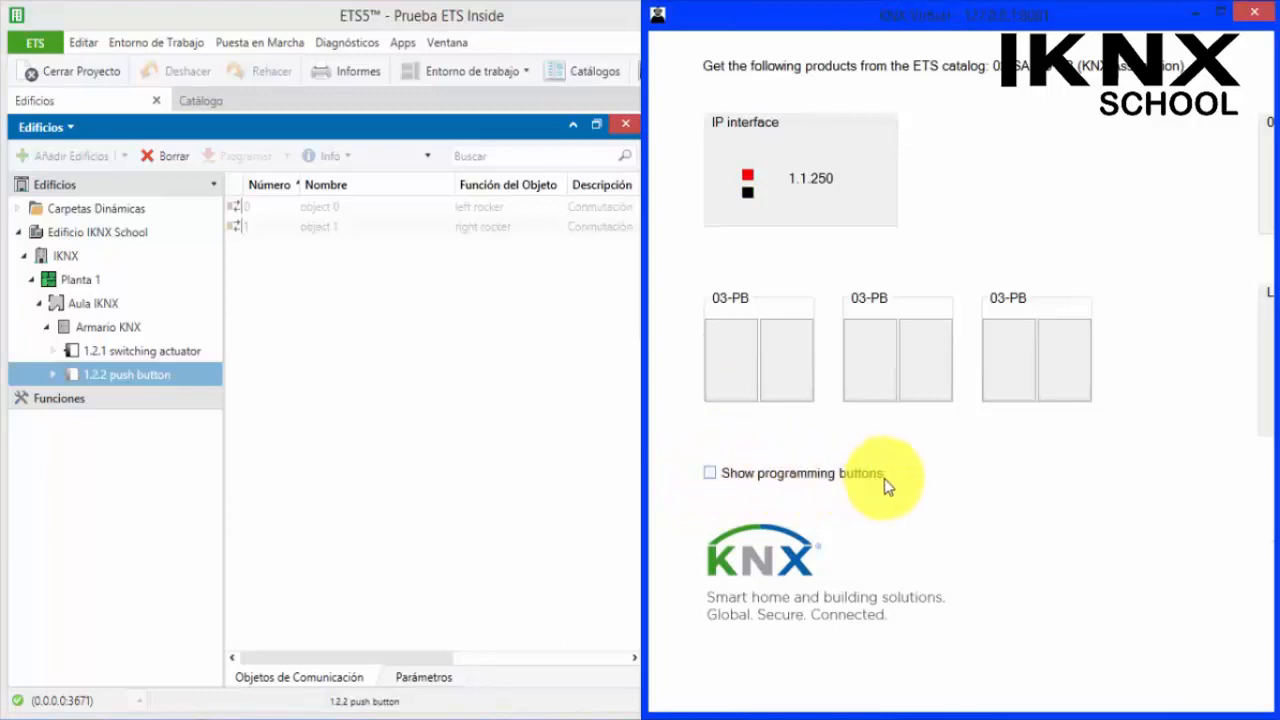
{"action": "left_click", "coordinate": [709, 476]}
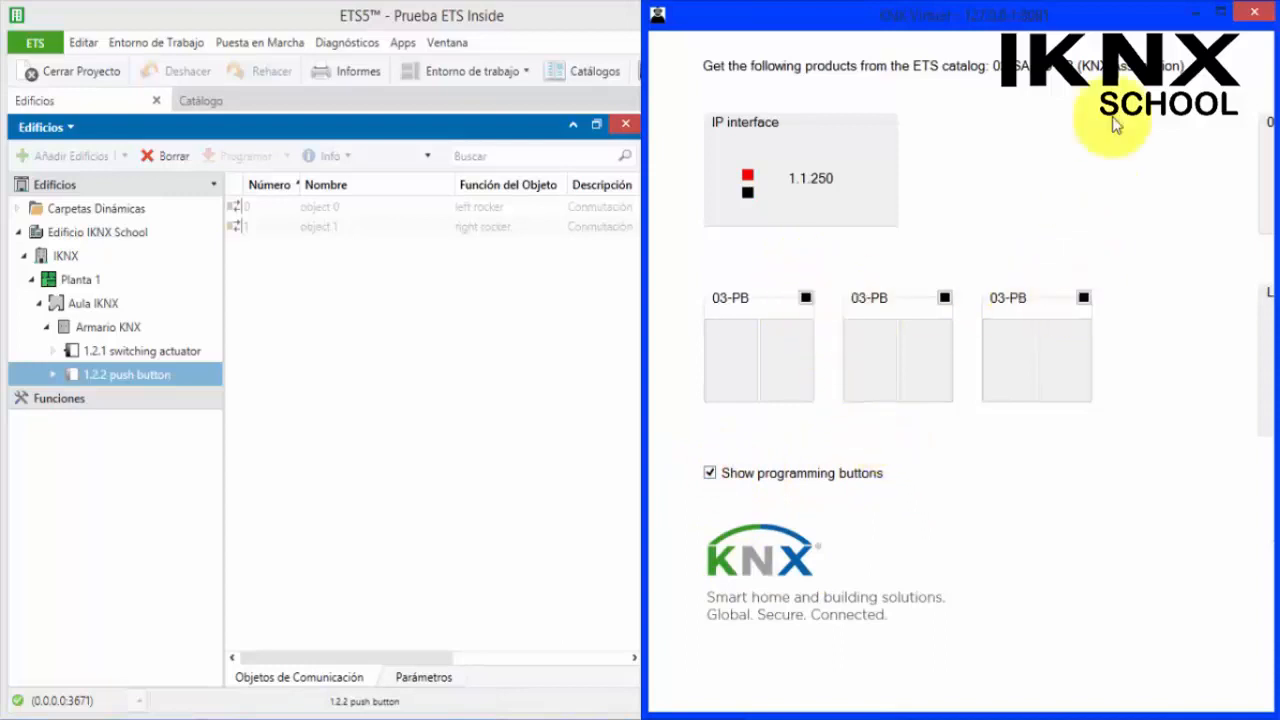
{"action": "left_click", "coordinate": [1221, 12]}
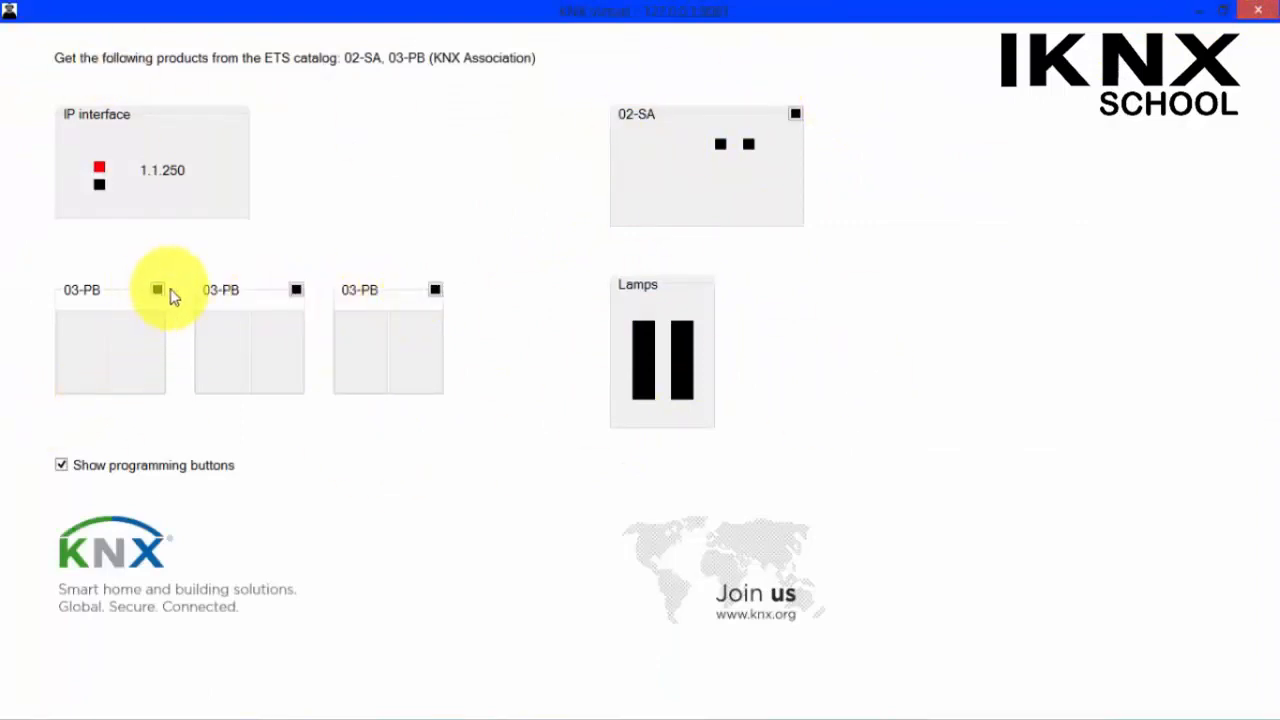
{"action": "left_click", "coordinate": [158, 290]}
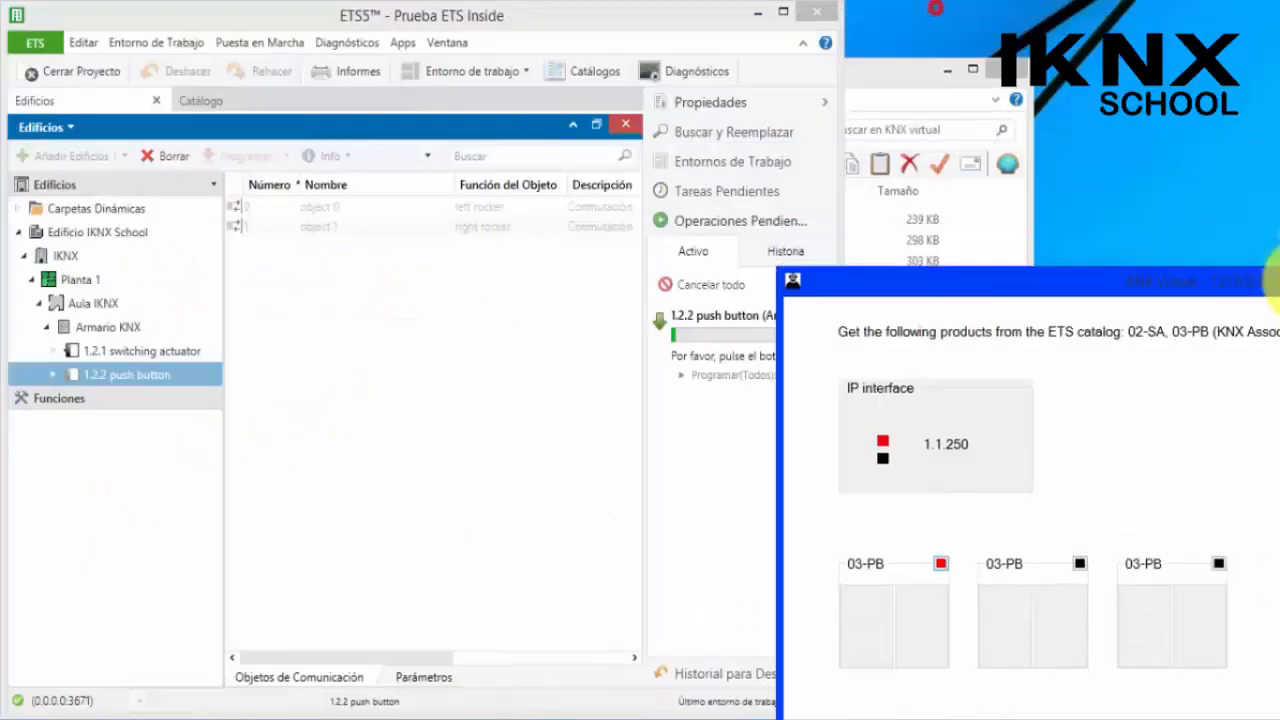
{"action": "left_click_drag", "start_coordinate": [1278, 146], "coordinate": [1279, 104]}
{"action": "left_click", "coordinate": [541, 12]}
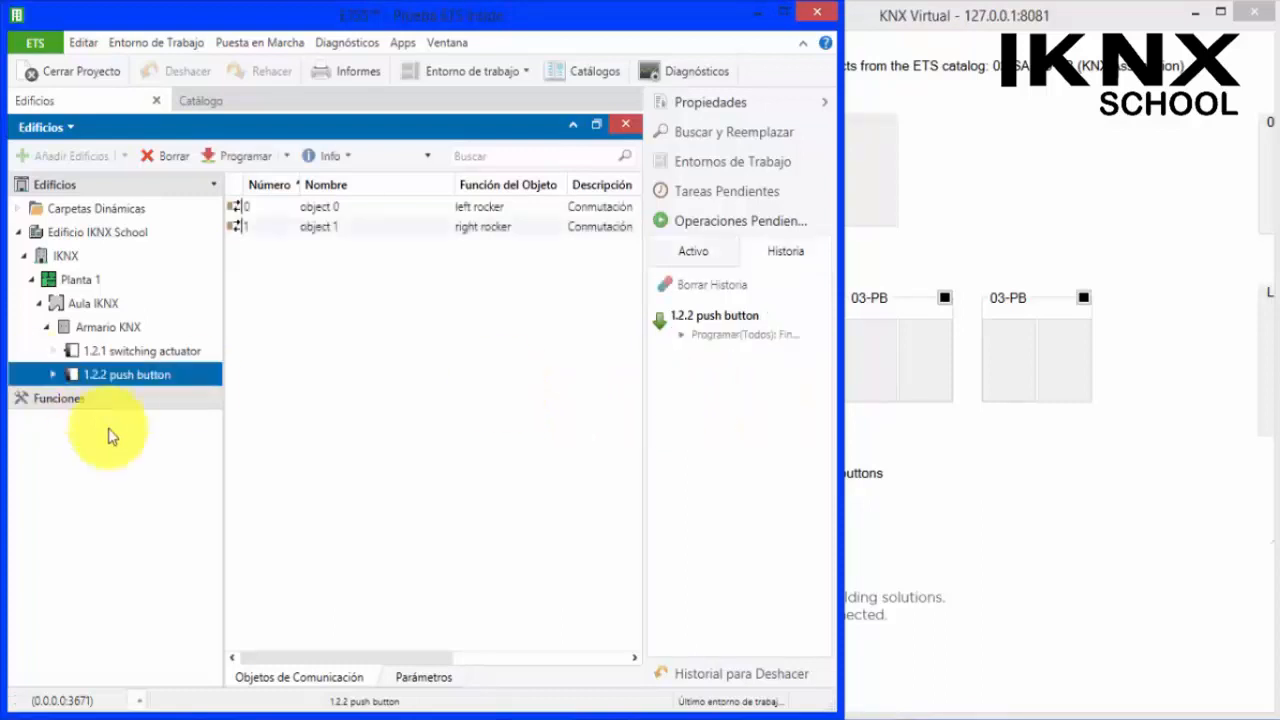
- Start a complete programming of the 1.2.1 switching actuator in Armario KNX
{"action": "left_click", "coordinate": [142, 350]}
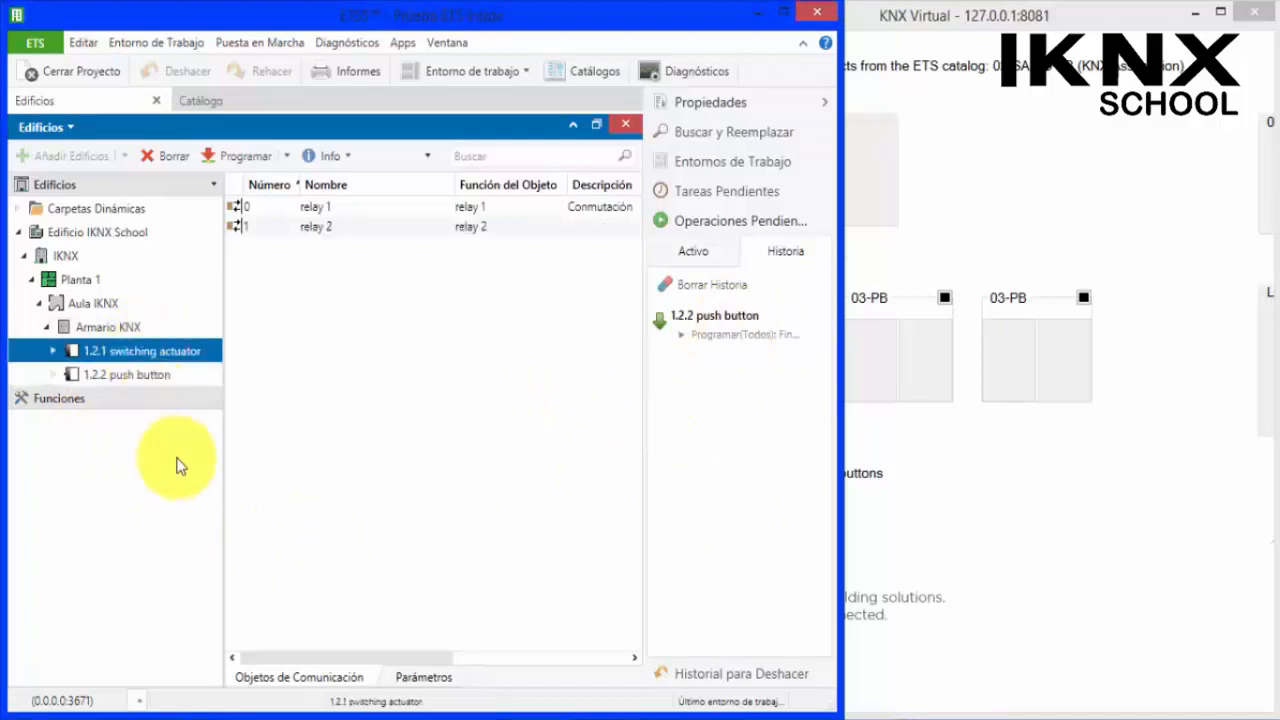
{"action": "right_click", "coordinate": [182, 352]}
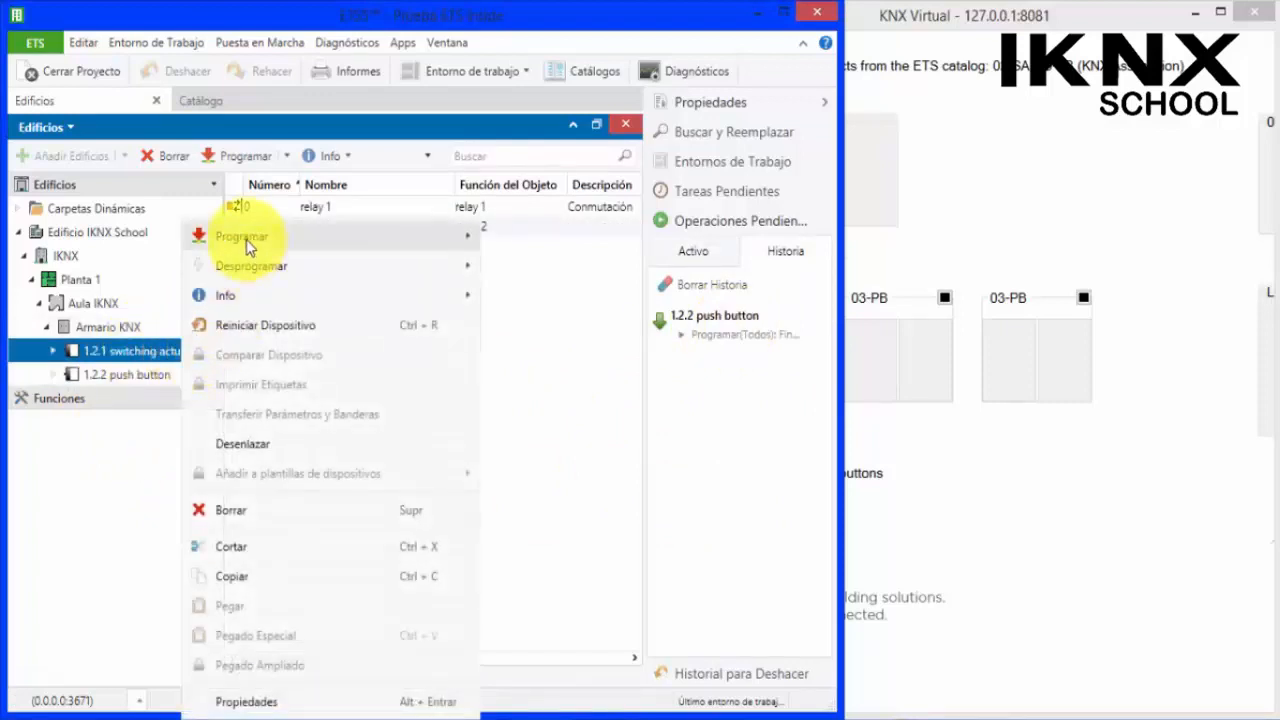
{"action": "mouse_move", "coordinate": [246, 238]}
{"action": "left_click", "coordinate": [538, 238]}
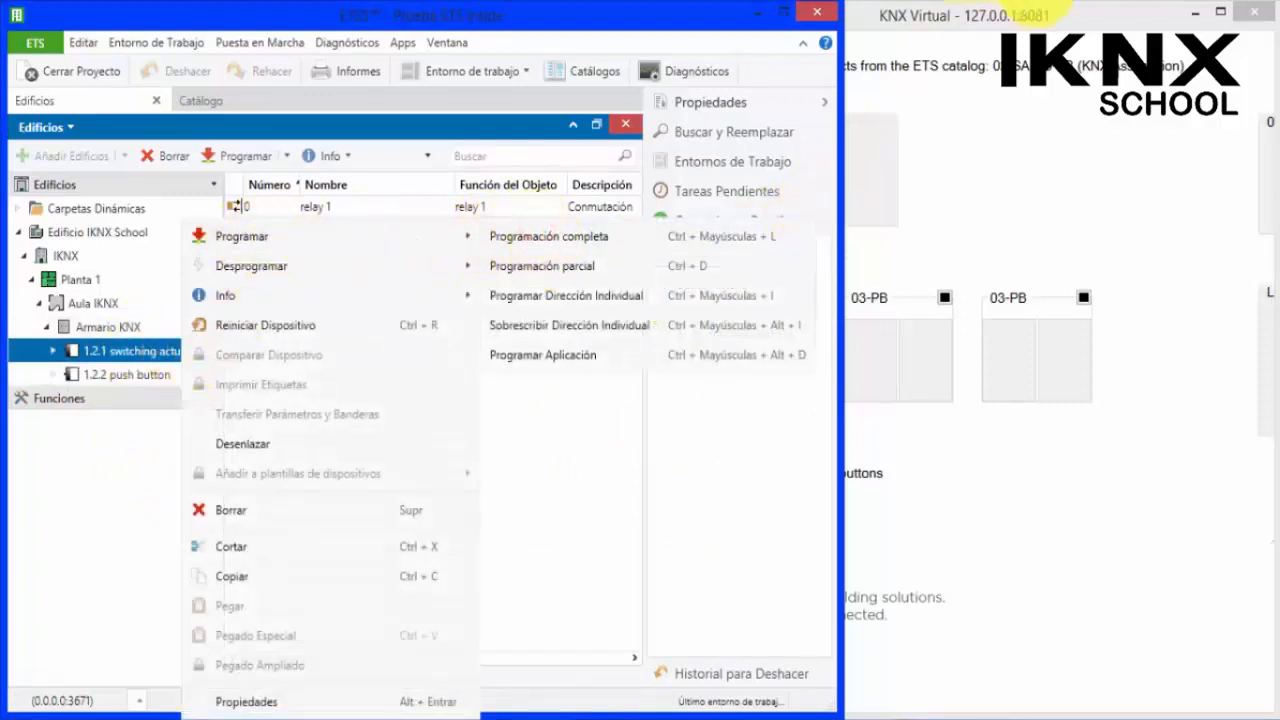
- Keep the current interface configuration, activate the 02-SA programming button in KNX Virtual, and return to ETS beside the simulator
{"action": "left_click", "coordinate": [420, 480]}
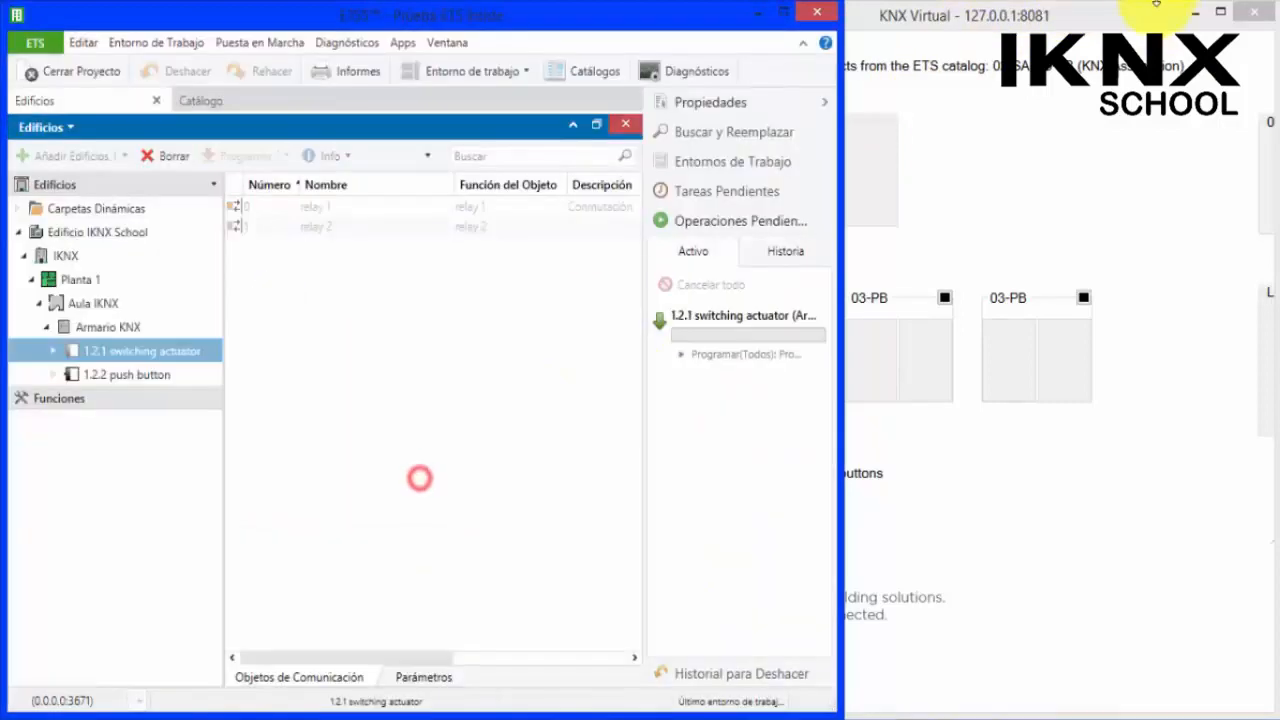
{"action": "left_click", "coordinate": [1095, 18]}
{"action": "left_click", "coordinate": [951, 15]}
{"action": "left_click", "coordinate": [1222, 15]}
{"action": "left_click", "coordinate": [795, 114]}
{"action": "left_click_drag", "start_coordinate": [463, 11], "coordinate": [1278, 98]}
{"action": "left_click", "coordinate": [515, 7]}
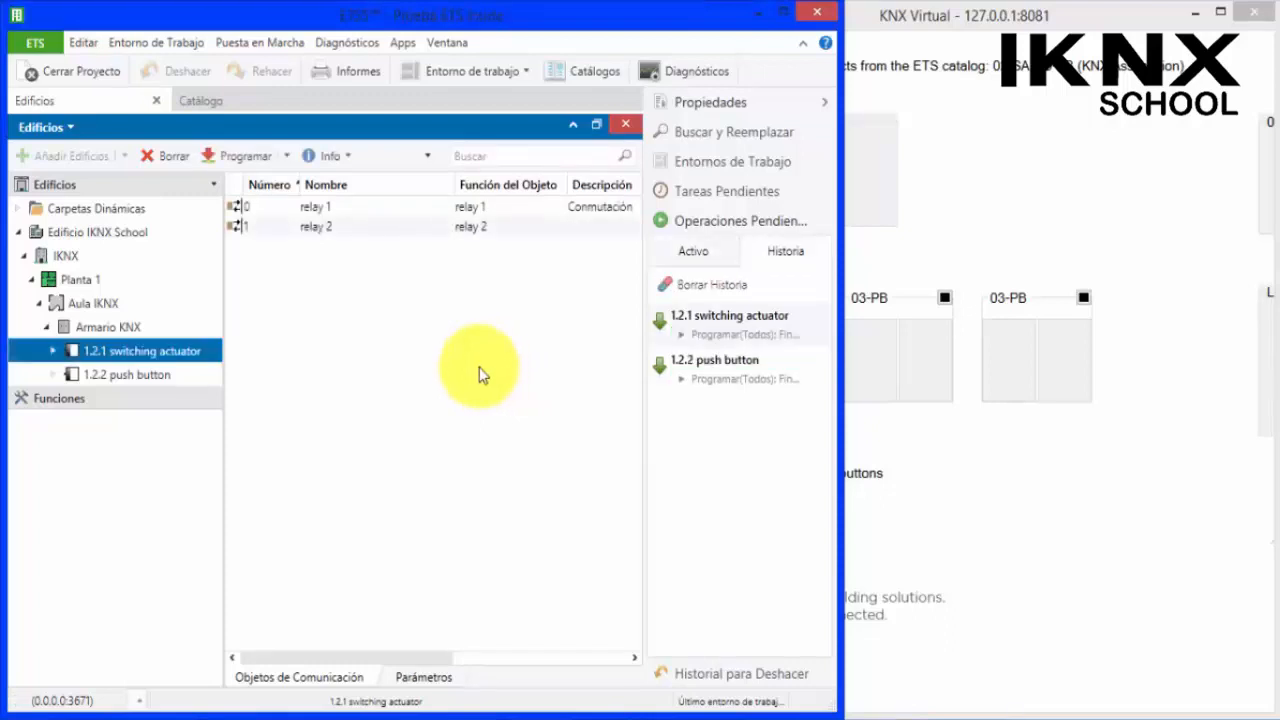
- Switch to KNX Virtual, maximize its window, and hide the programming buttons
{"action": "left_click", "coordinate": [903, 8]}
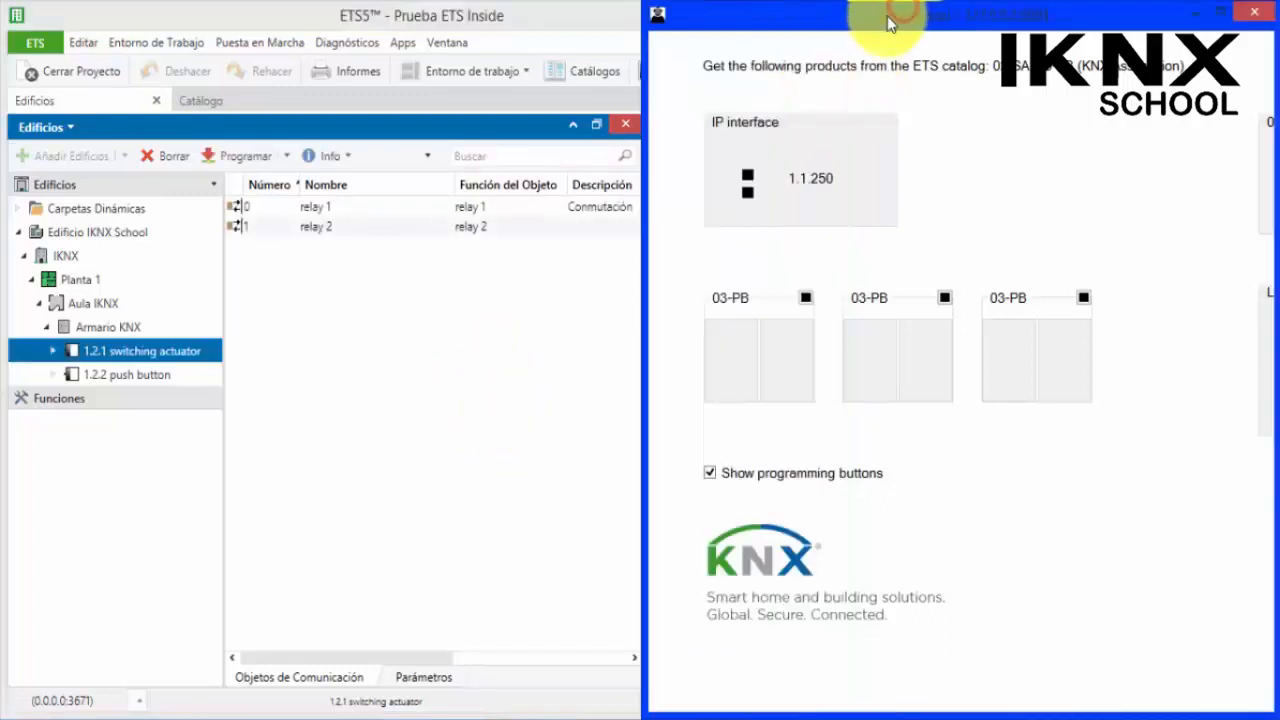
{"action": "left_click_drag", "start_coordinate": [890, 16], "coordinate": [802, 16]}
{"action": "left_click", "coordinate": [1127, 12]}
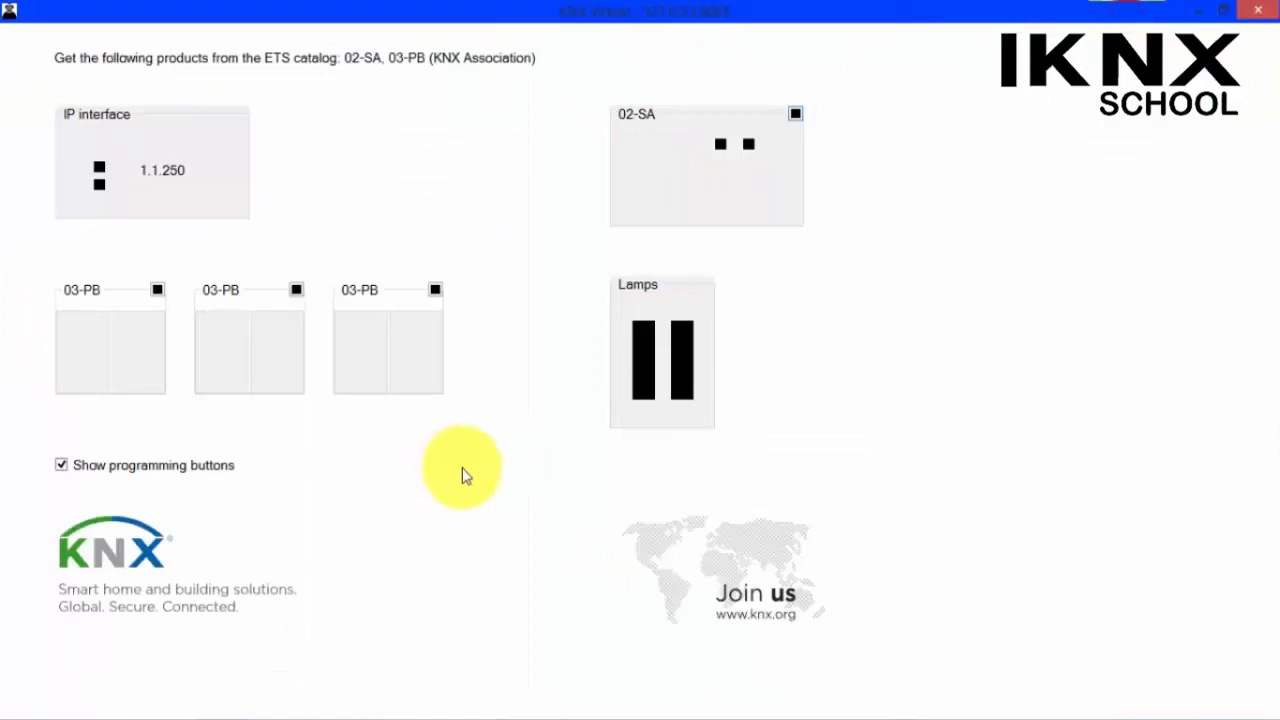
{"action": "left_click", "coordinate": [61, 466]}
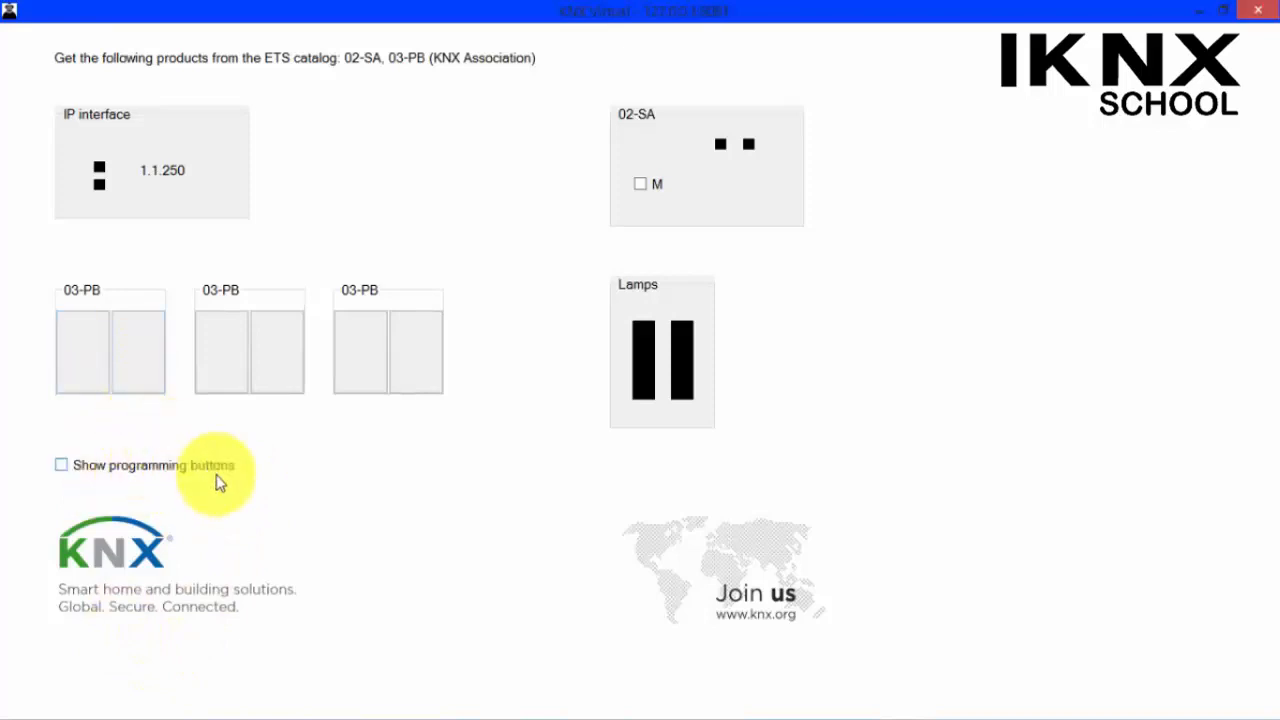
- Test the first 03-PB by switching the first lamp on with its left key and off with its right key
{"action": "left_click", "coordinate": [81, 366]}
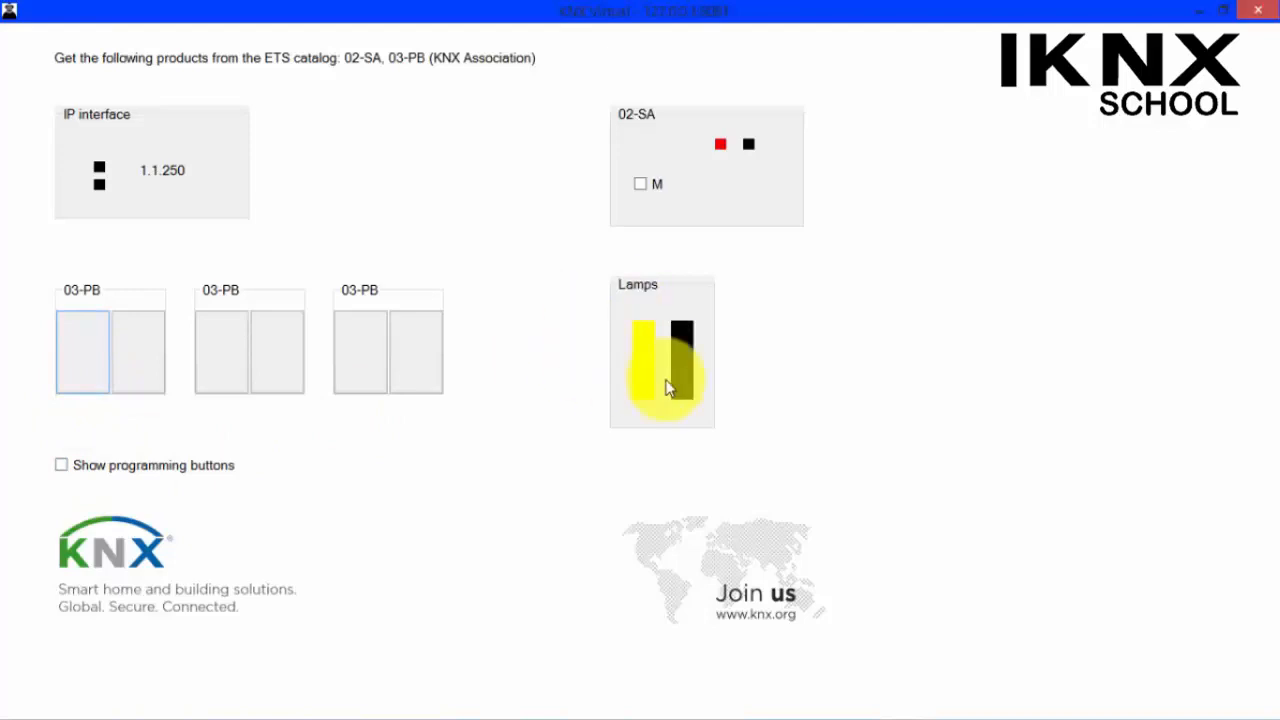
{"action": "left_click", "coordinate": [143, 366]}
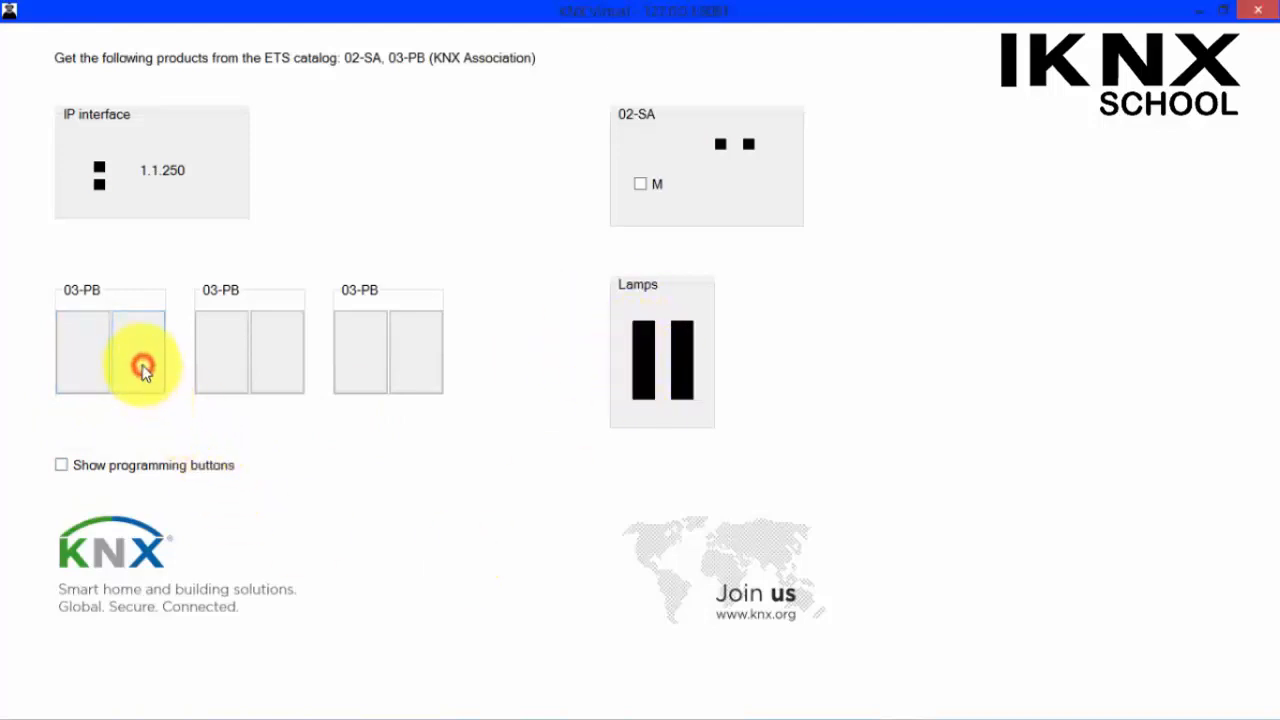